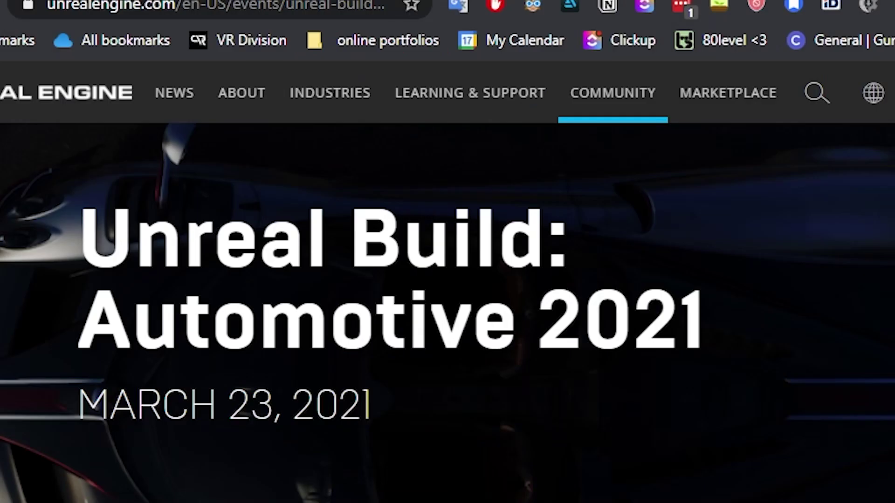
Browse the Unreal Build: Automotive 2021 event page and the Unreal Engine Events listing
mouse_move(385, 69)
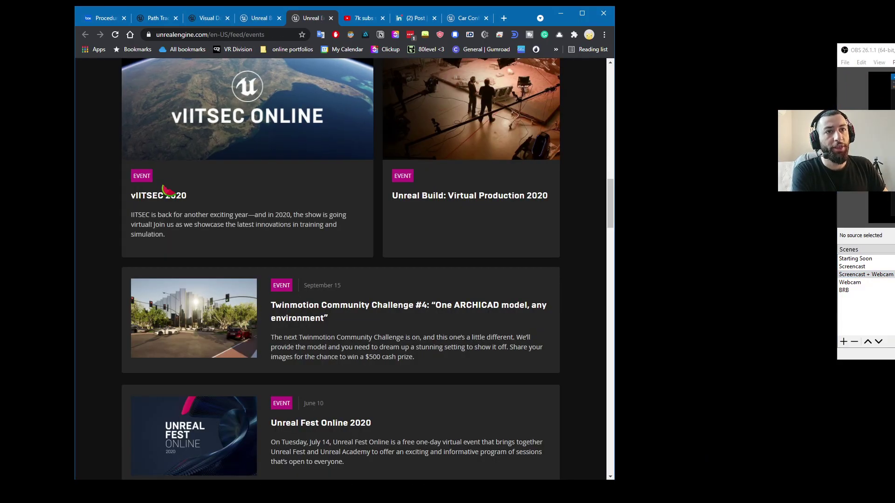
scroll(164, 189, "up", 15)
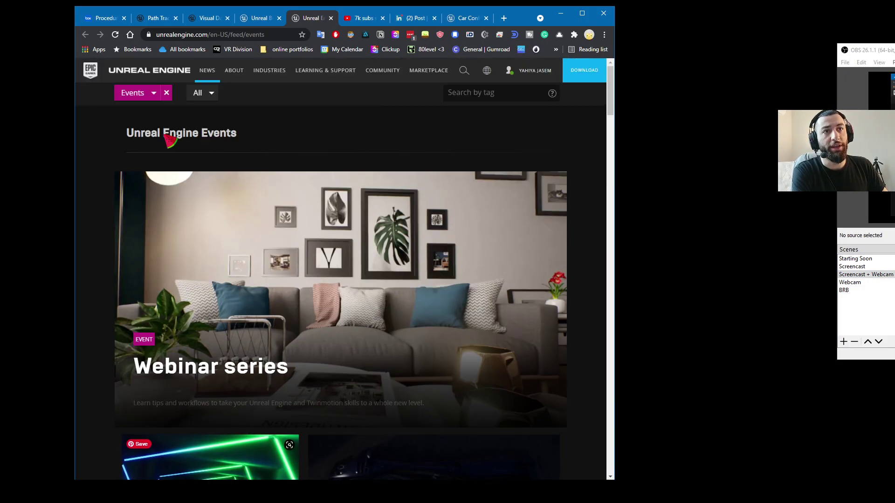
scroll(396, 187, "down", 15)
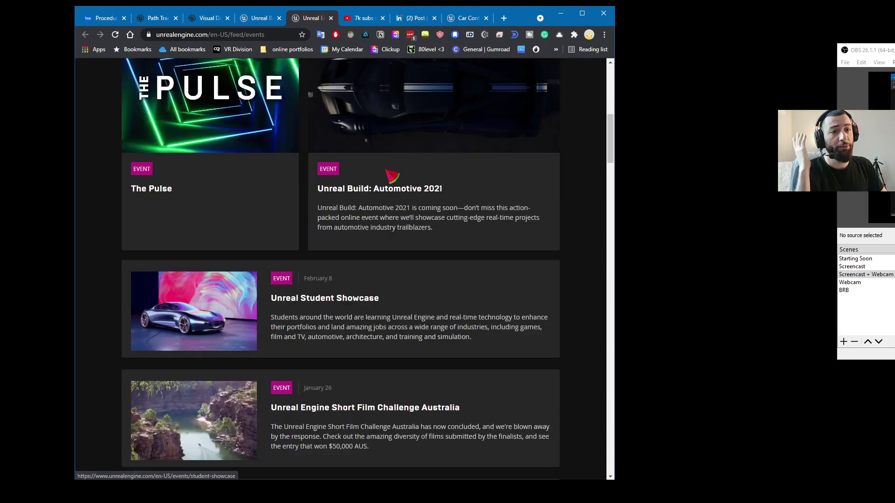
scroll(398, 188, "up", 15)
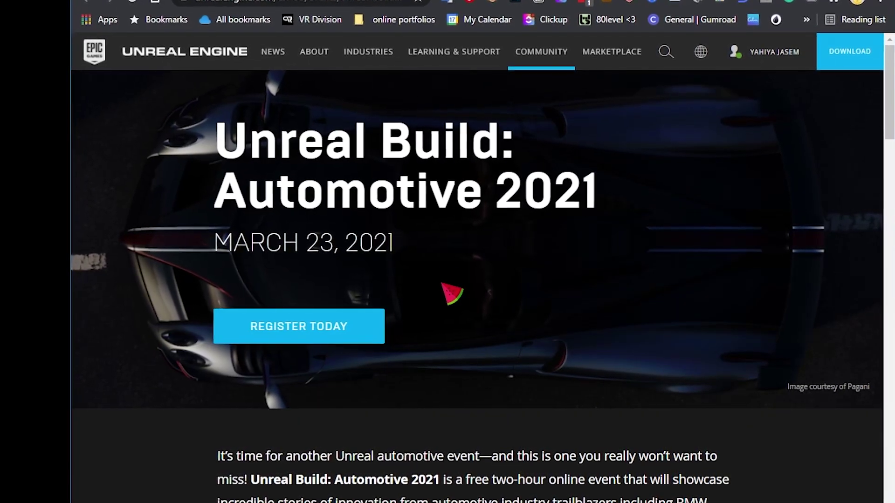
scroll(808, 320, "down", 3)
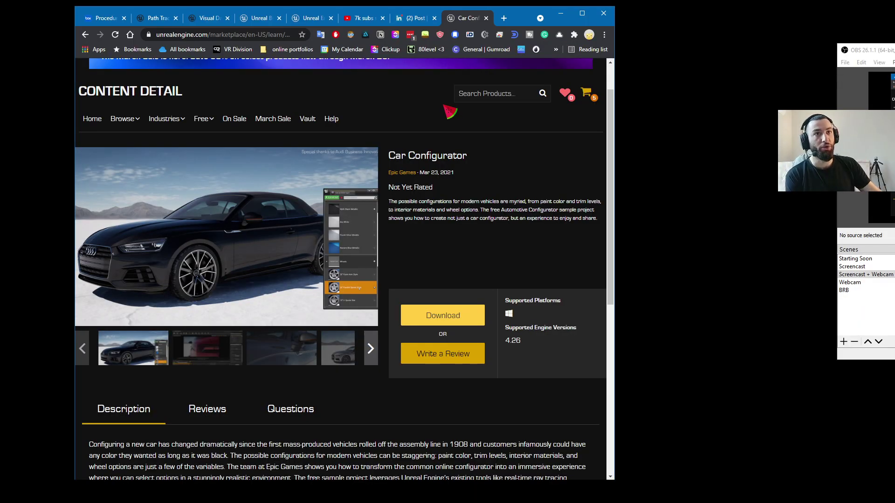
Read through the Car Configurator content page on the Unreal Engine Marketplace, including its description and supported engine version
scroll(410, 174, "up", 1)
scroll(420, 184, "down", 1)
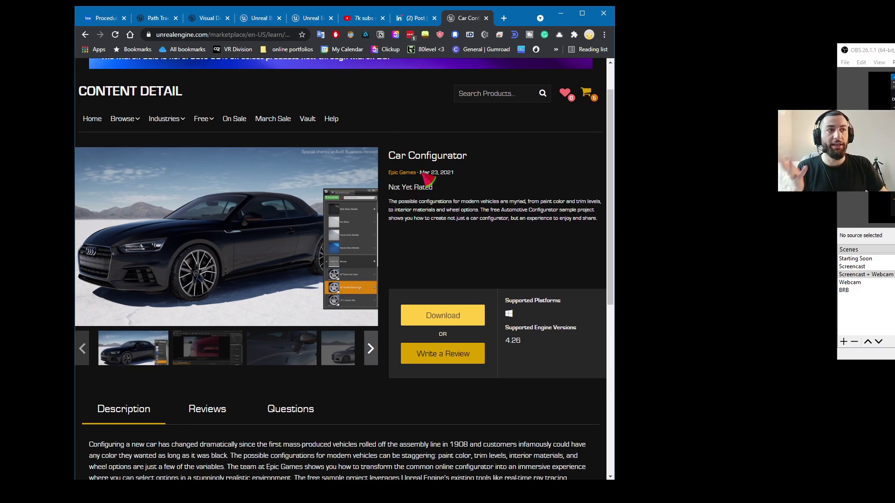
scroll(427, 176, "down", 1)
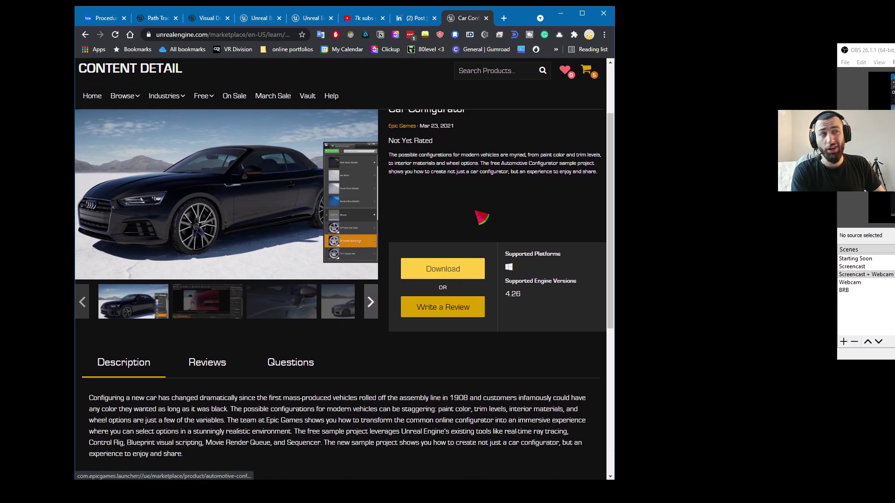
scroll(482, 211, "up", 2)
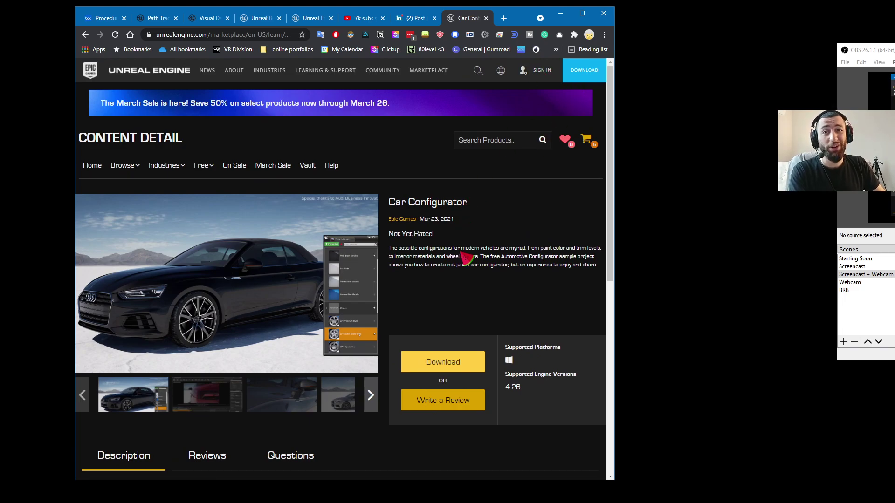
scroll(466, 258, "down", 2)
Switch to the Epic Games Launcher and check the Car Configurator download and its project in the library
key("alt+Tab")
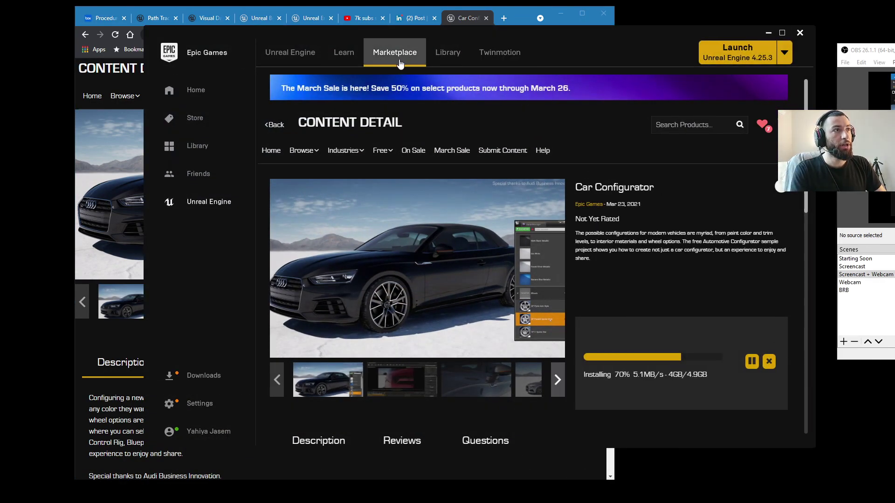
left_click_drag(414, 61, 396, 60)
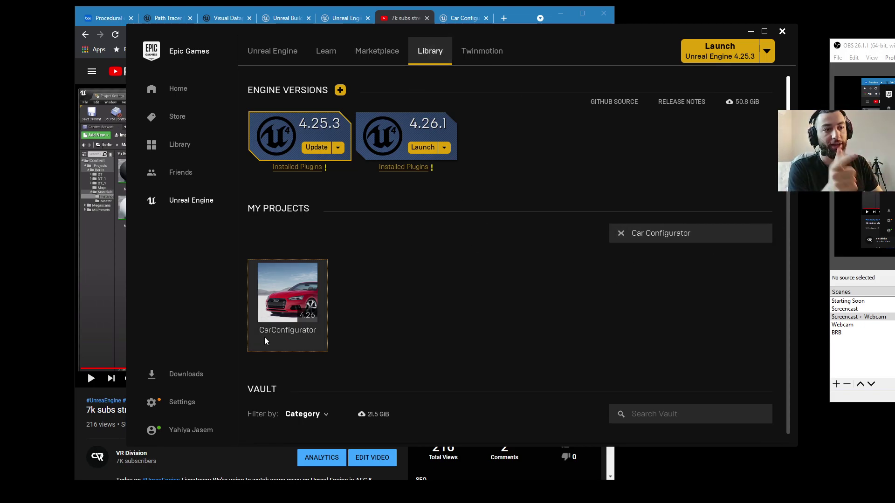
left_click(738, 54)
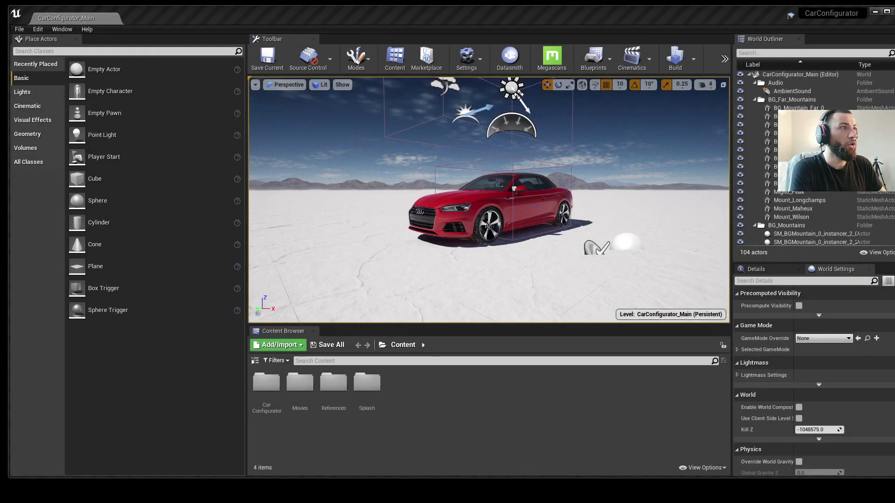
Turn on the frame rate display in the CarConfigurator_Main level viewport
right_click_drag(519, 158, 557, 157)
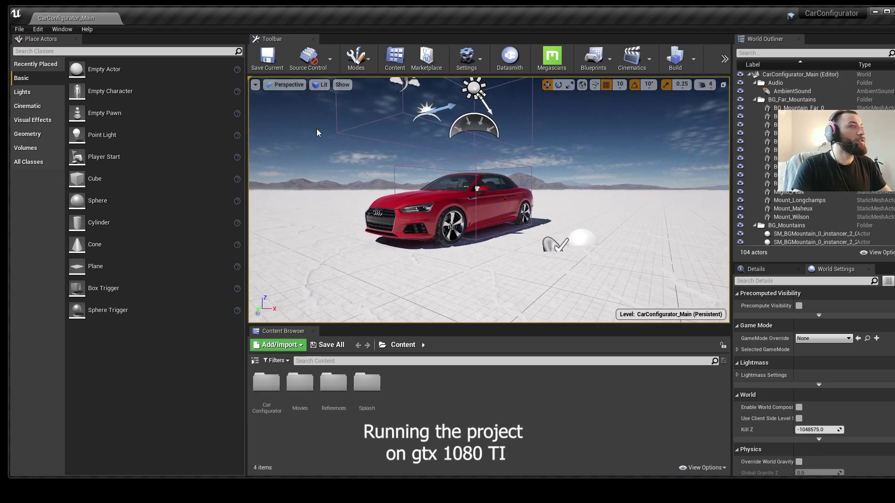
left_click(256, 84)
left_click(284, 128)
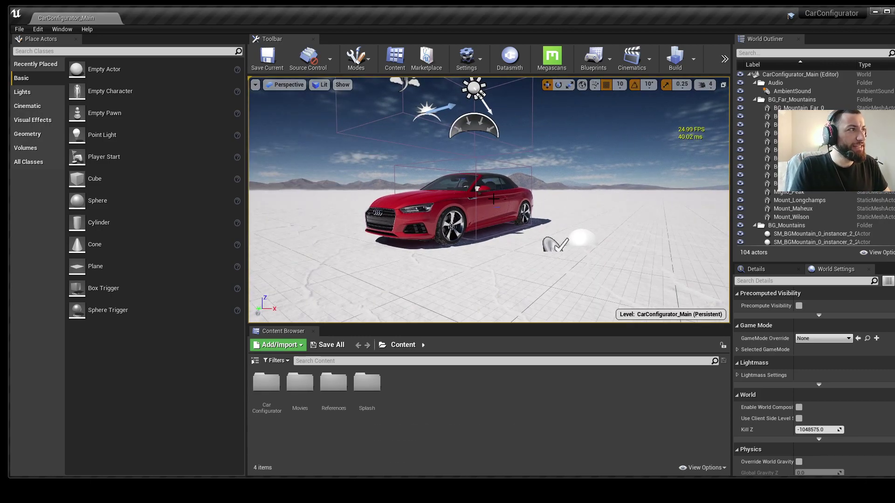
Dock the Content Browser beside Place Actors to enlarge the viewport
key("s")
right_click_drag(298, 321, 292, 326)
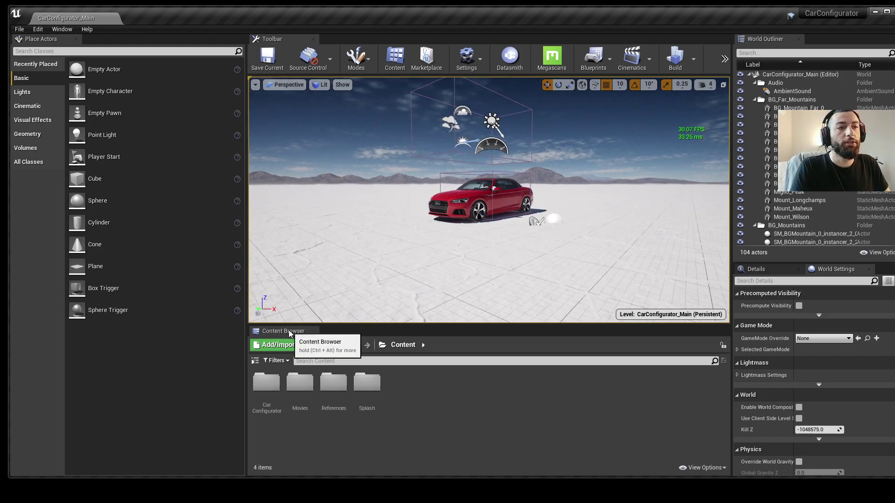
left_click_drag(289, 333, 114, 38)
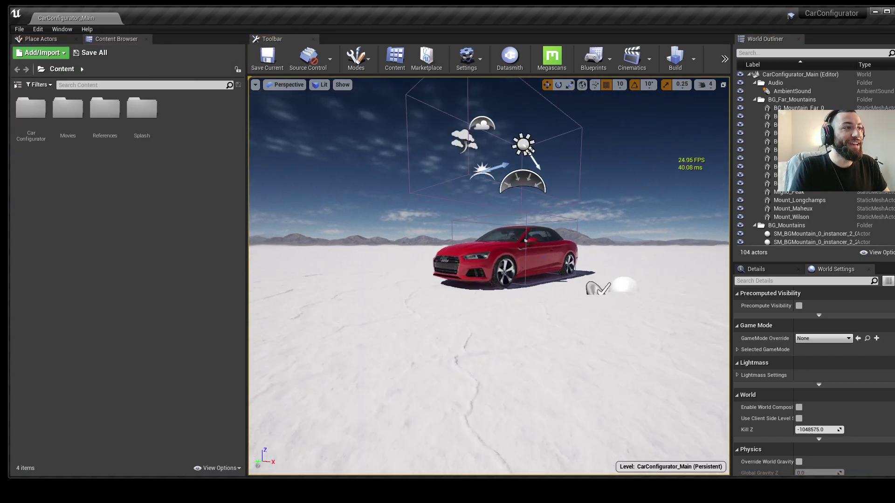
Inspect the red car from the side and front in Lit view mode while watching the frame rate
key("e")
right_click_drag(488, 276, 681, 288)
key("q")
key("a")
left_click_drag(379, 252, 357, 247, "alt")
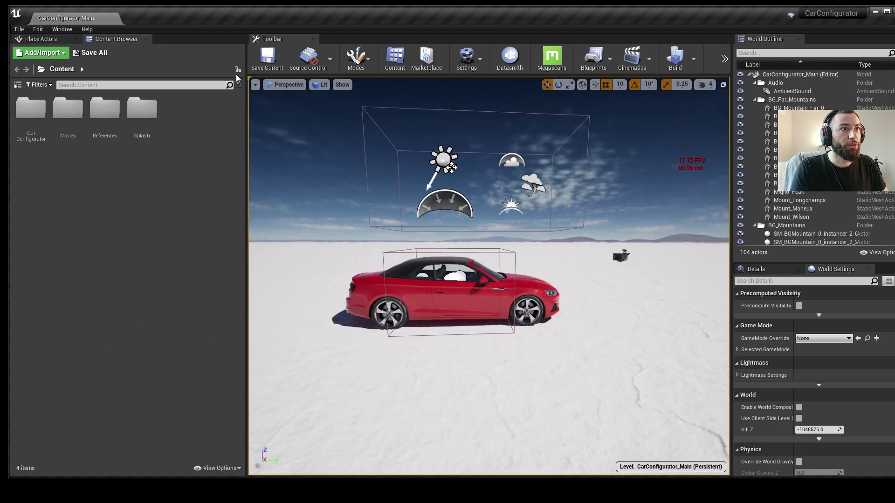
left_click(330, 85)
left_click(326, 104)
left_click_drag(419, 280, 382, 279, "alt")
left_click(325, 85)
left_click(327, 104)
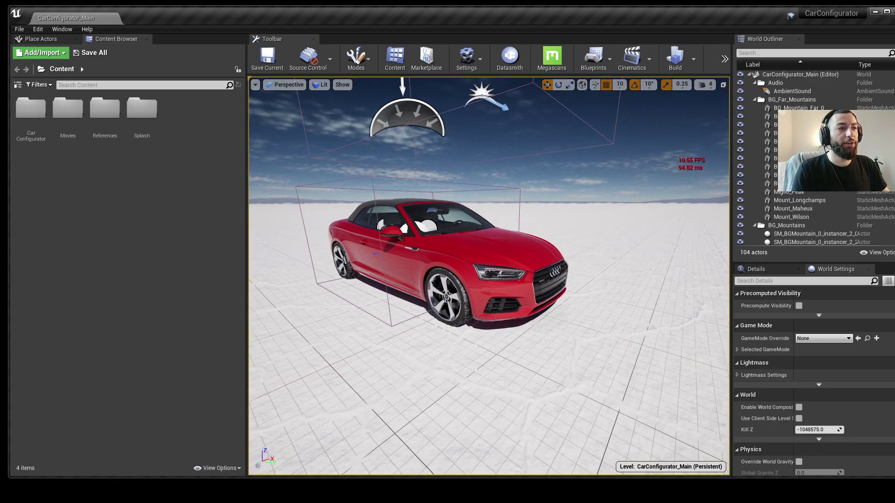
left_click_drag(502, 210, 427, 205, "alt")
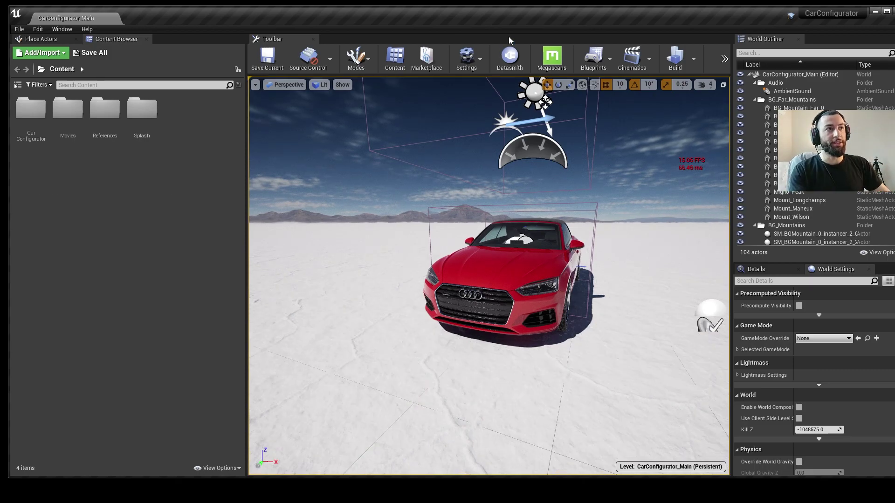
Switch the viewport to the Unlit view mode and view the car from its front corner
left_click(316, 86)
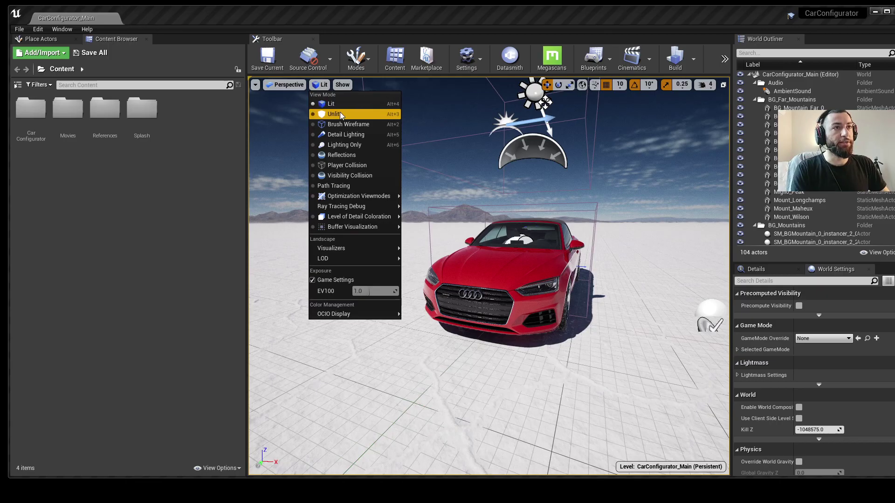
left_click(338, 115)
left_click_drag(533, 233, 456, 244, "alt")
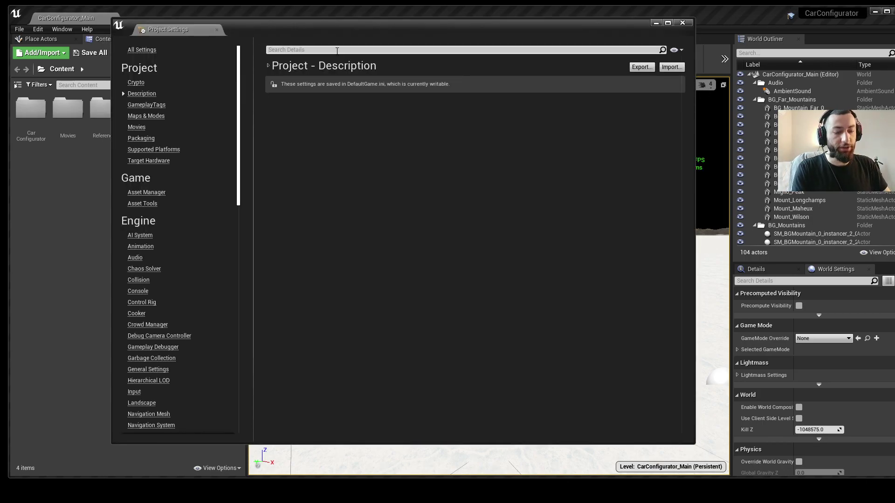
Search the Project Settings for "raytrac" to check the Ray Tracing option, and close the settings
type("raytrac")
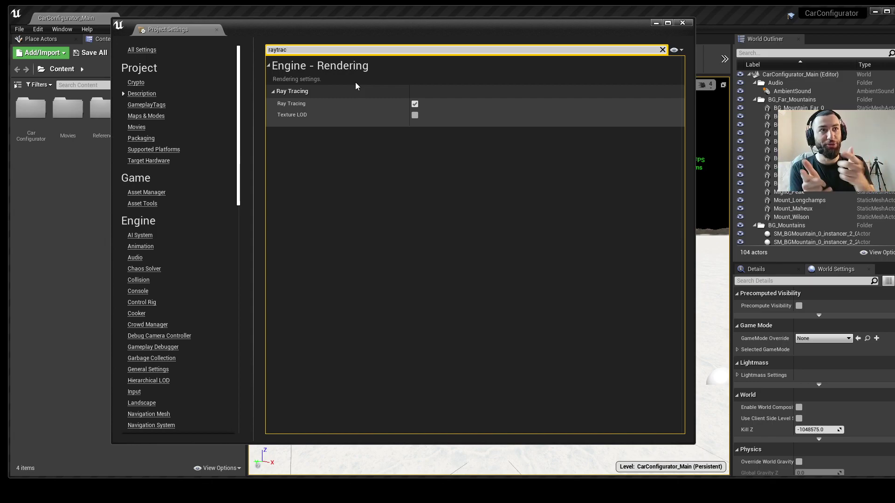
left_click(682, 23)
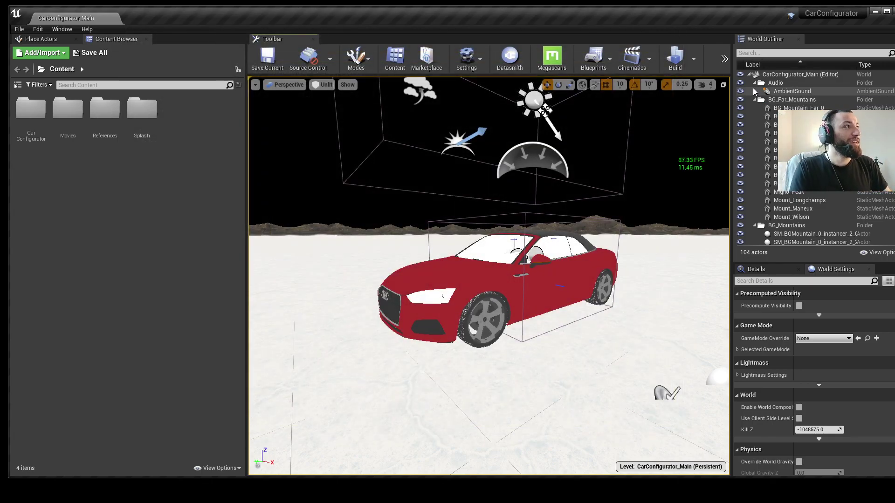
Collapse the World Outliner folders and filter the actors by "post" to find the post process volumes
left_click(749, 75)
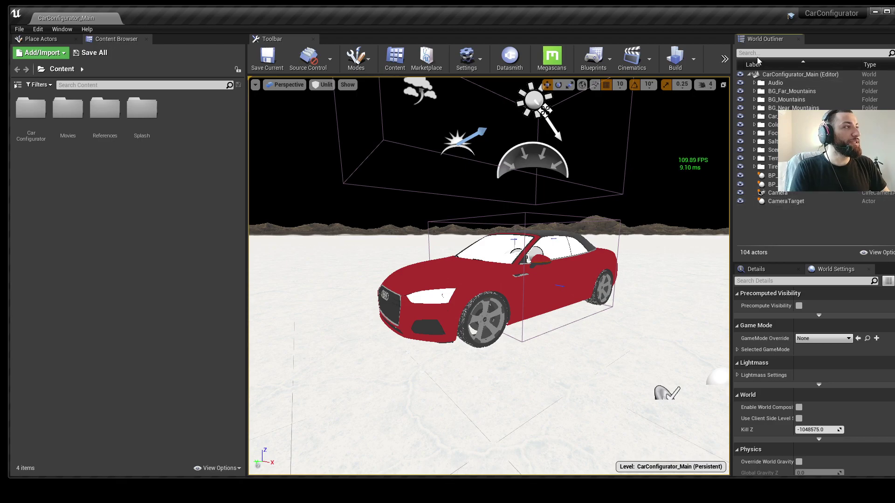
left_click(758, 54)
type("post")
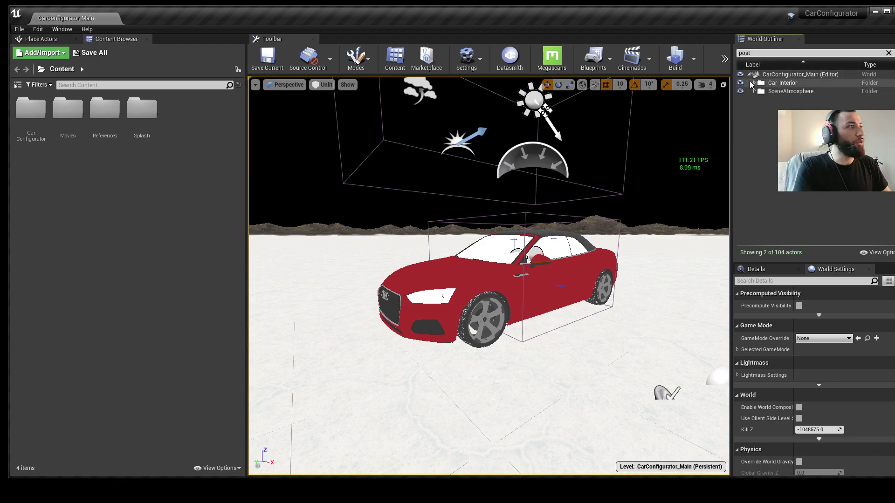
key("alt+Tab")
key("alt+Tab")
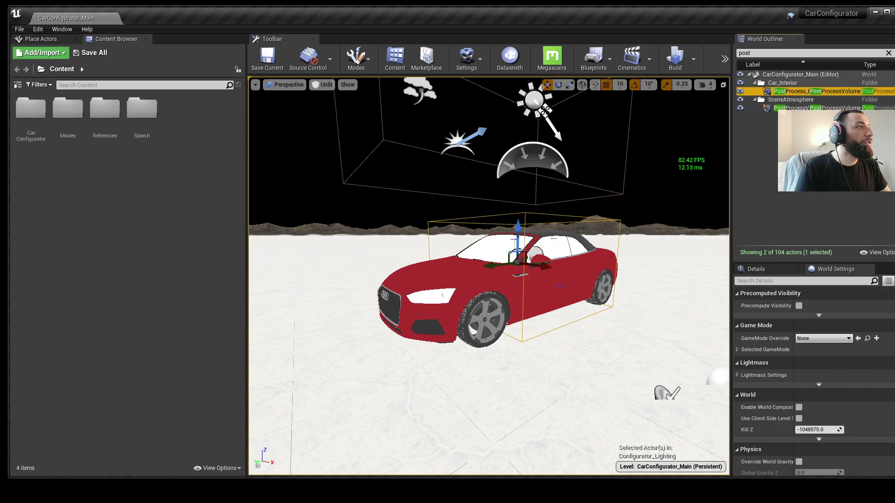
Focus on the PostProcessVolume in the SceneAtmosphere folder and show its details
left_click(792, 108)
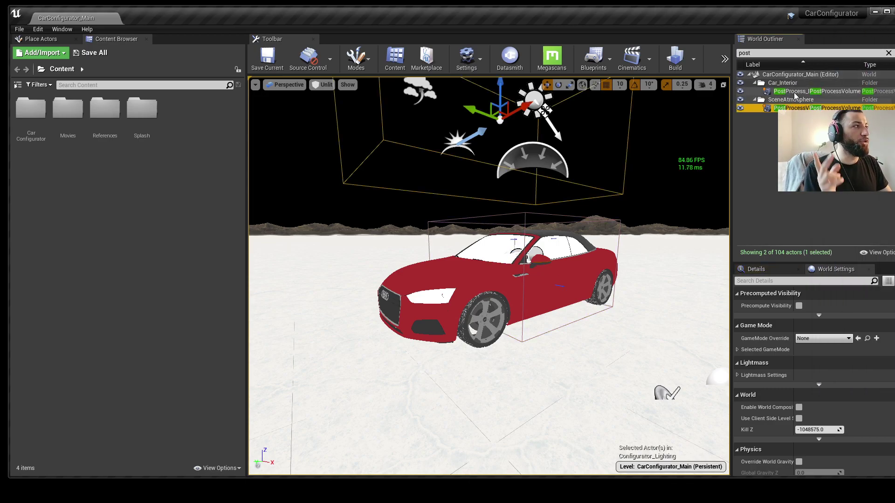
left_click(795, 92)
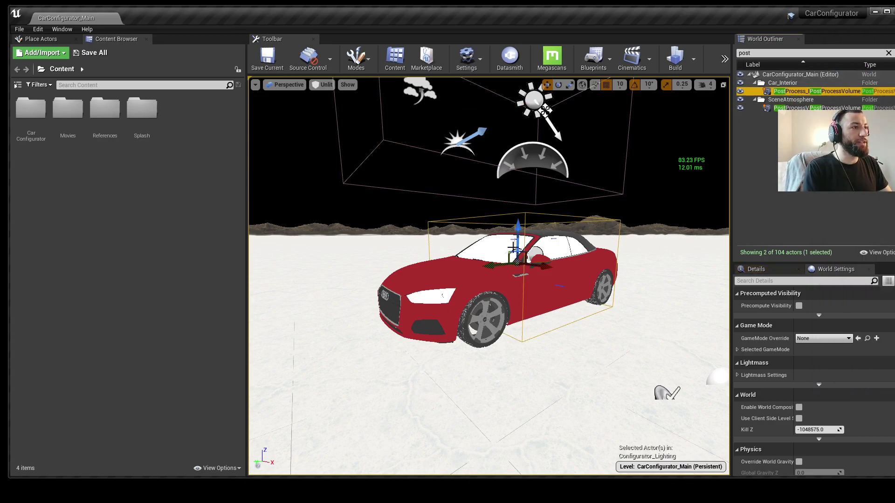
double_click(792, 108)
left_click(758, 269)
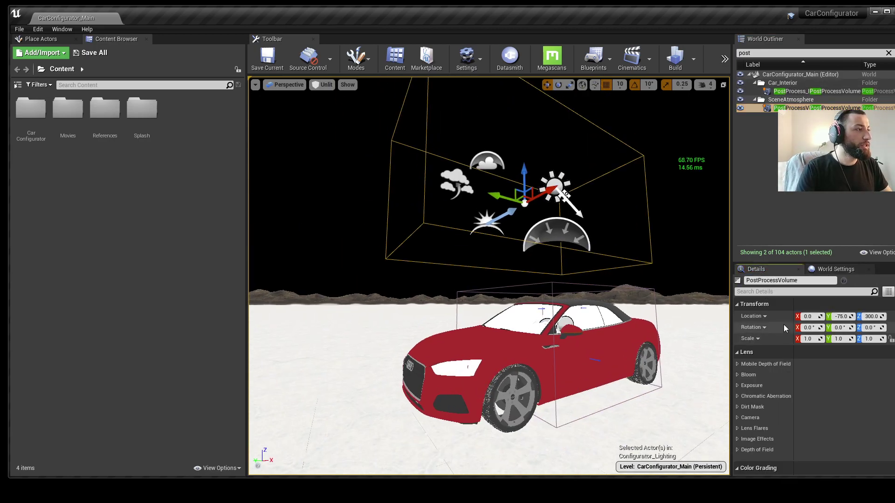
Disable Ray Tracing Ambient Occlusion in the PostProcessVolume's Rendering Features
scroll(783, 345, "down", 10)
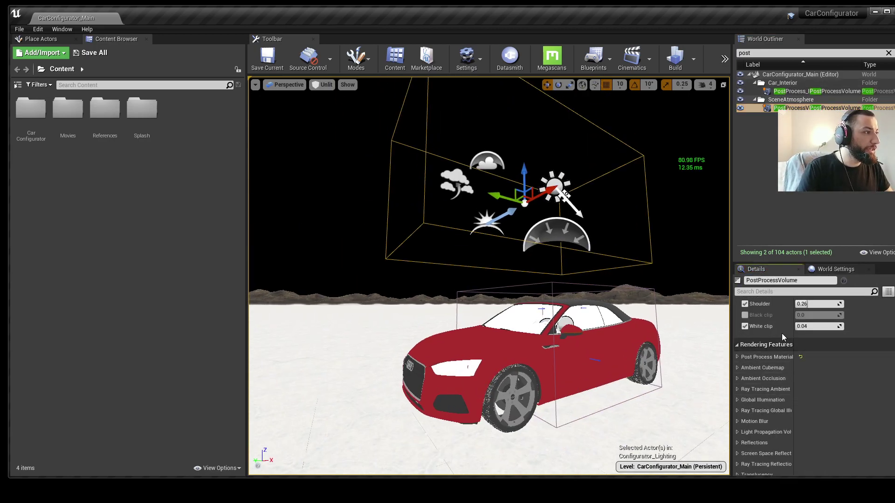
left_click(736, 357)
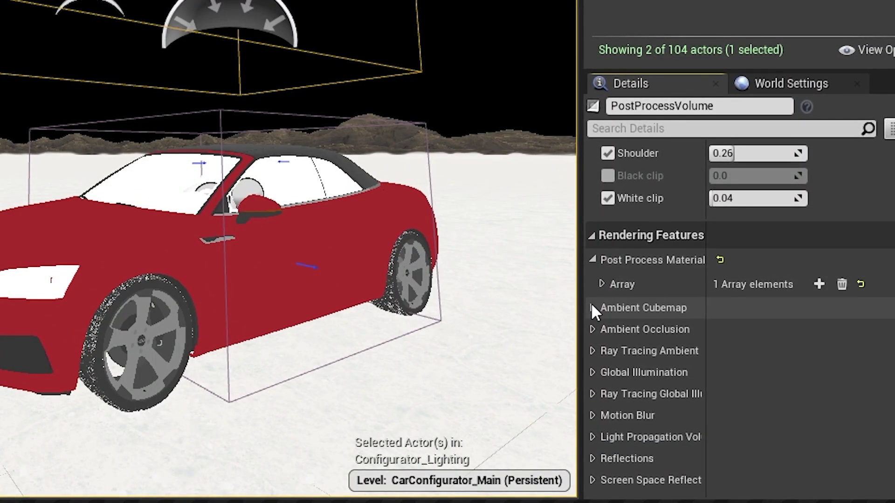
scroll(591, 305, "down", 3)
left_click(594, 290)
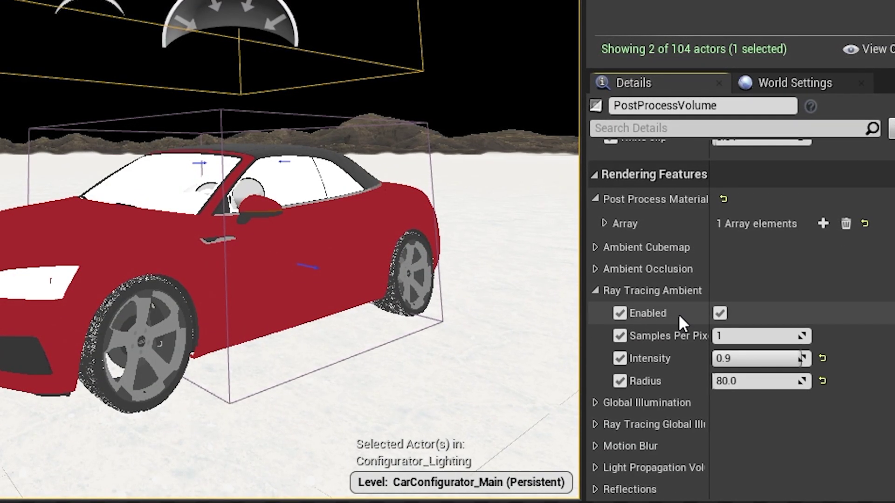
left_click(720, 313)
Set the PostProcessVolume's Reflections type to Screen Space
scroll(627, 358, "down", 4)
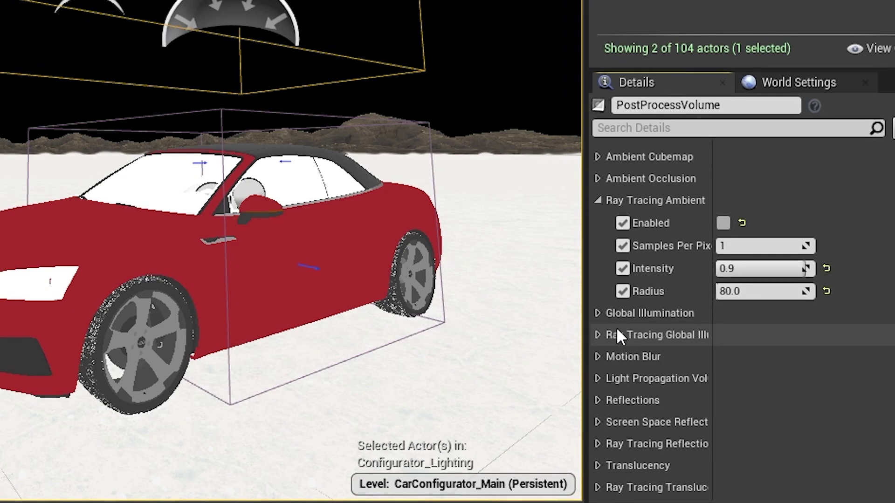
scroll(606, 336, "down", 3)
left_click(599, 341)
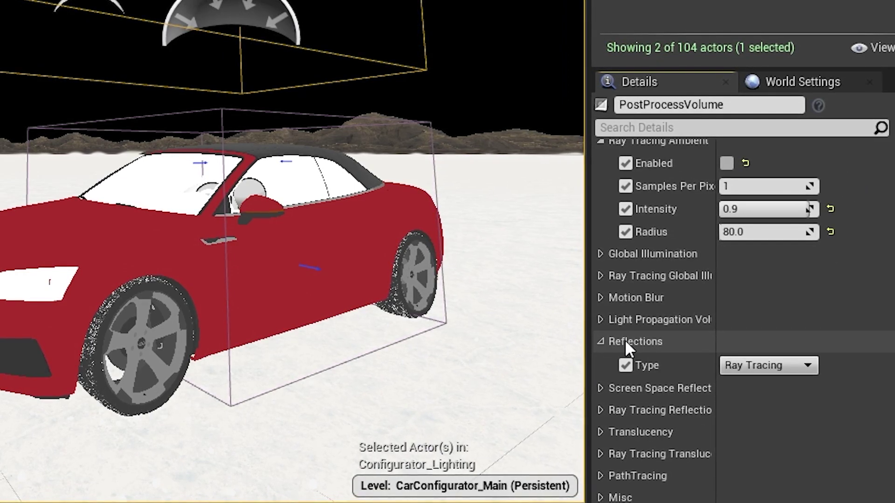
left_click(769, 366)
left_click(769, 380)
Expand the PostProcessVolume's Translucency settings and choose Raster as the type
scroll(629, 340, "down", 4)
left_click(603, 342)
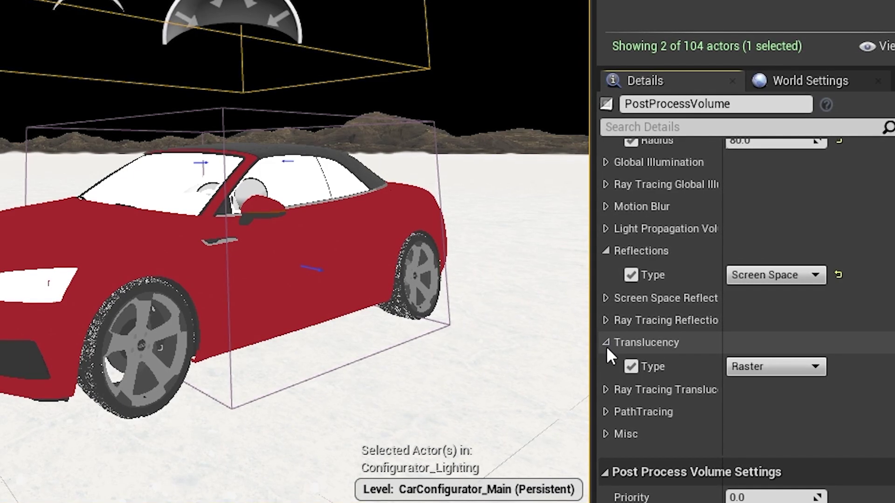
left_click(769, 366)
left_click(777, 372)
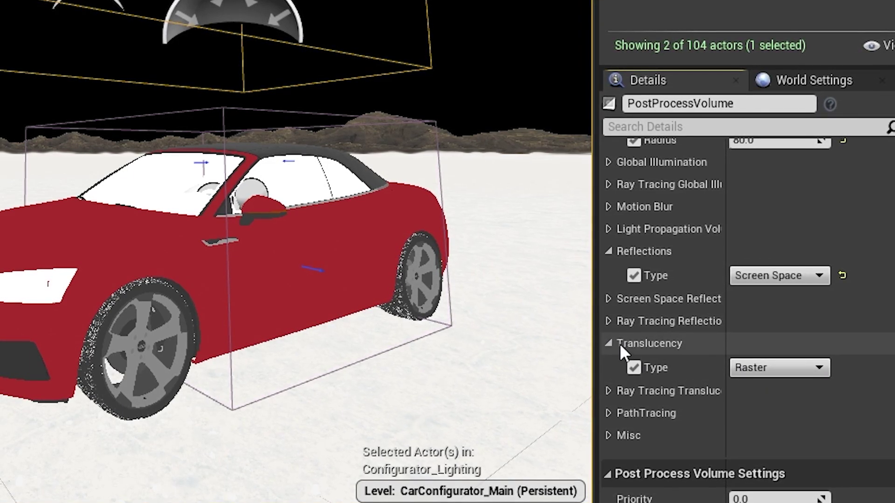
Collapse the PostProcessVolume's Translucency settings and check its Ray Tracing Translucency options before collapsing them too
left_click(620, 345)
left_click(614, 366)
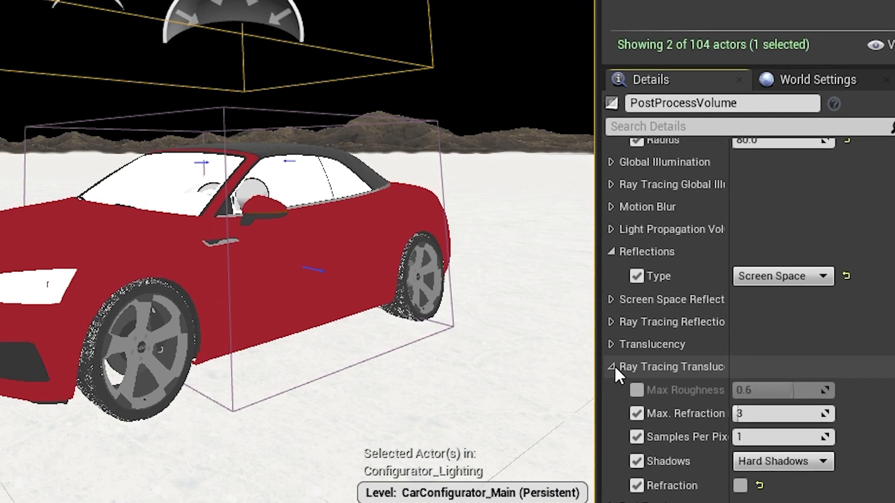
left_click(614, 366)
left_click(615, 389)
left_click(611, 389)
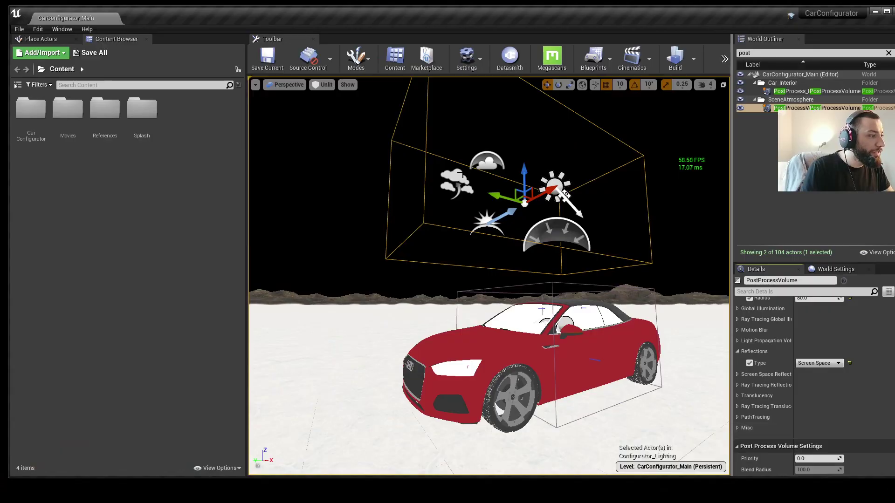
Switch the level viewport from Unlit to the Lit view mode
left_click(325, 87)
left_click(331, 102)
scroll(488, 276, "down", 5)
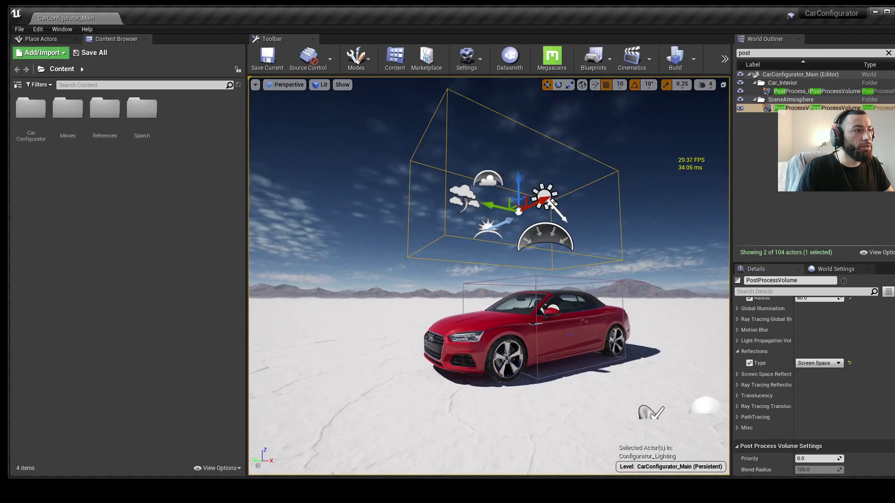
Select the DirectionalLight, filter its details by "raytrac" and disable Cast Ray Tracing Shadows
left_click(534, 218)
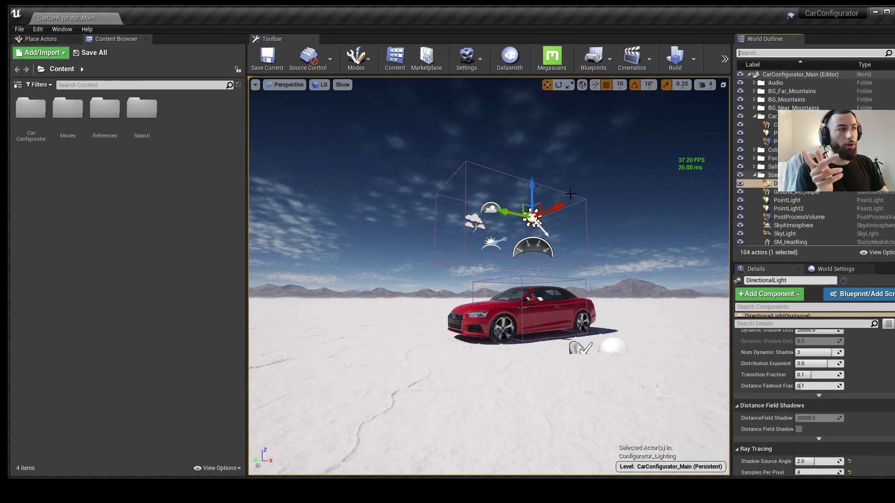
scroll(811, 368, "down", 2)
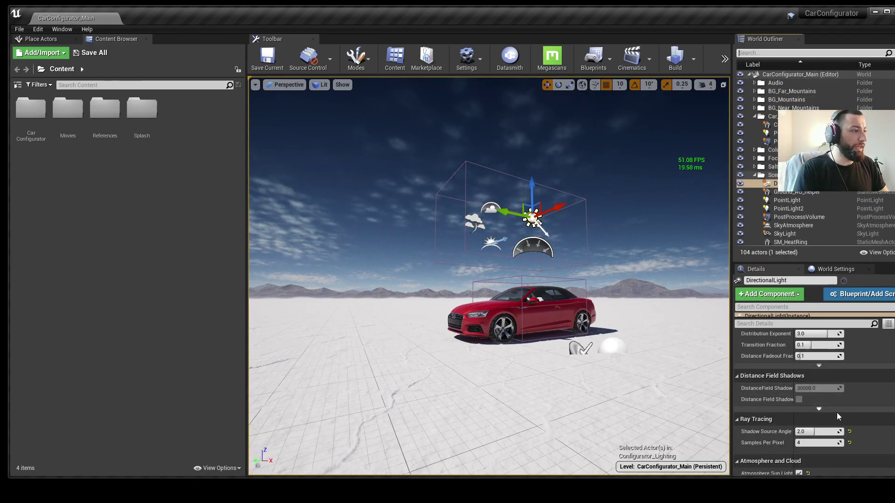
left_click(757, 323)
type("raytrac")
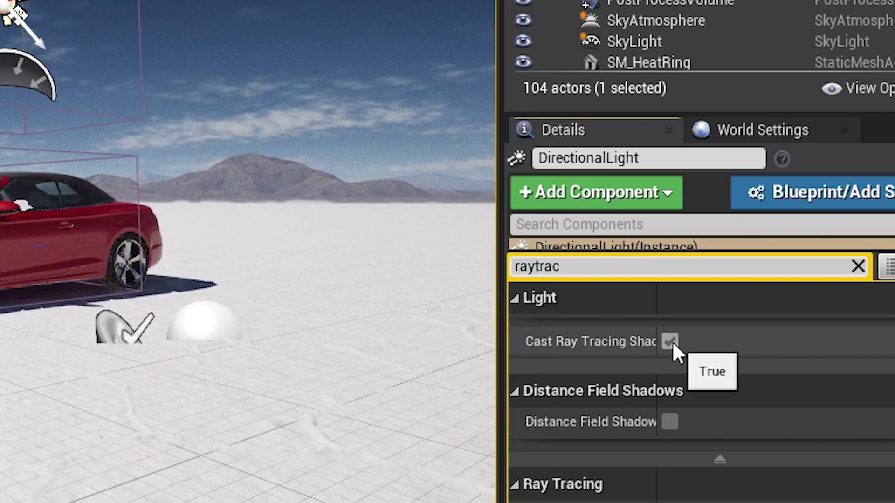
left_click(669, 341)
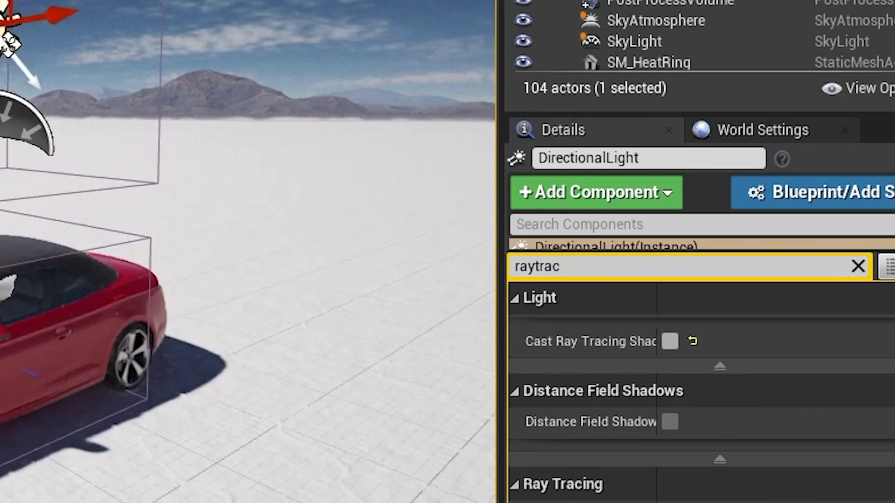
Deselect the directional light and inspect the car and its shadow from several angles
left_click_drag(626, 233, 713, 261, "alt")
left_click(626, 233)
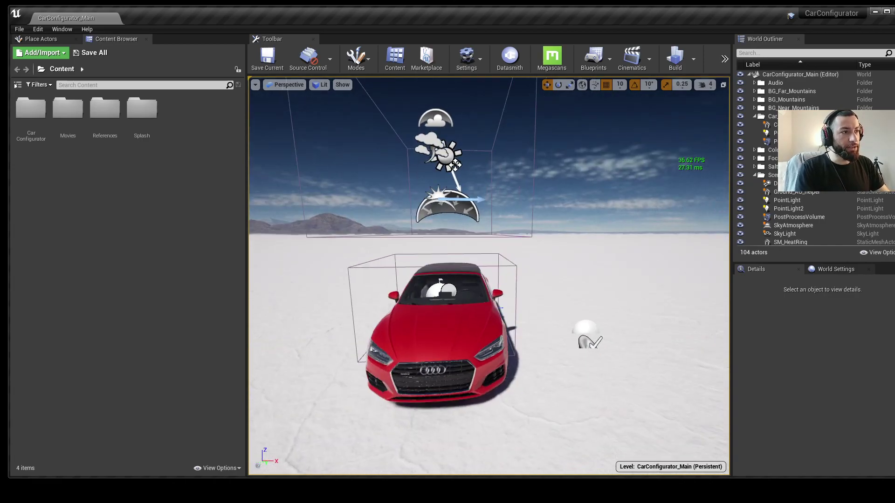
left_click_drag(354, 267, 438, 273, "alt")
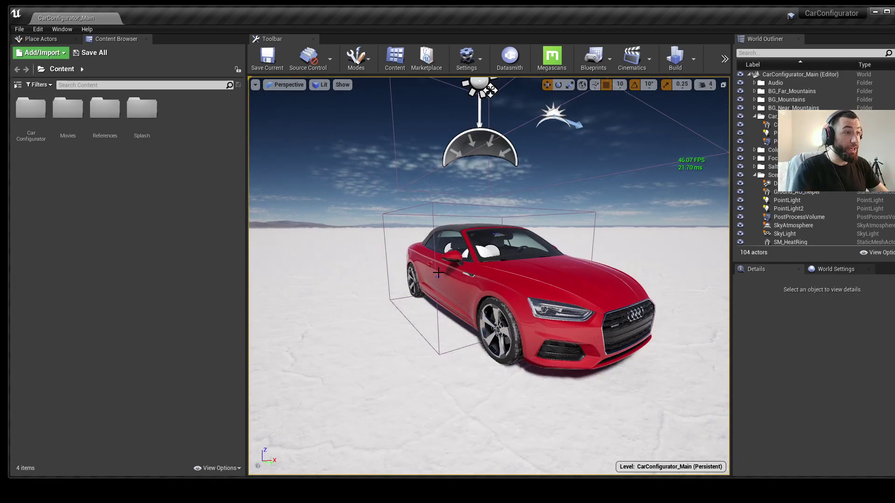
right_click_drag(438, 273, 438, 272)
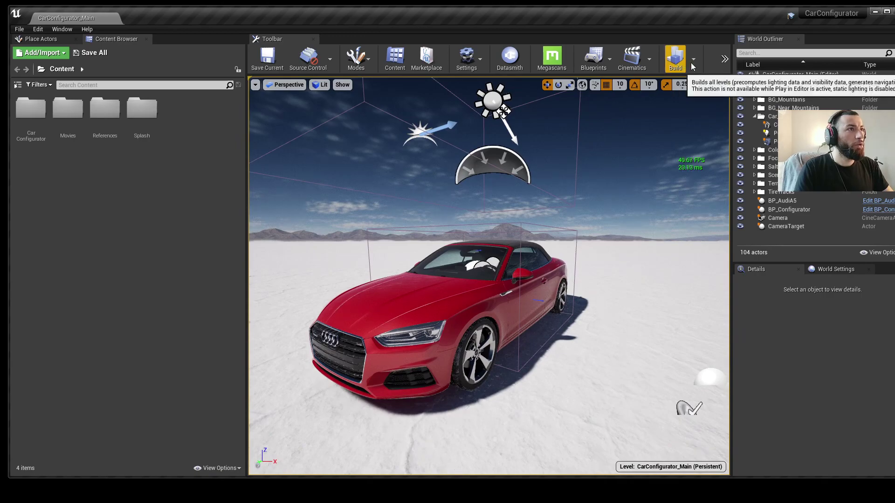
Start a play session of the configurator in the viewport and check it in full screen
left_click(694, 61)
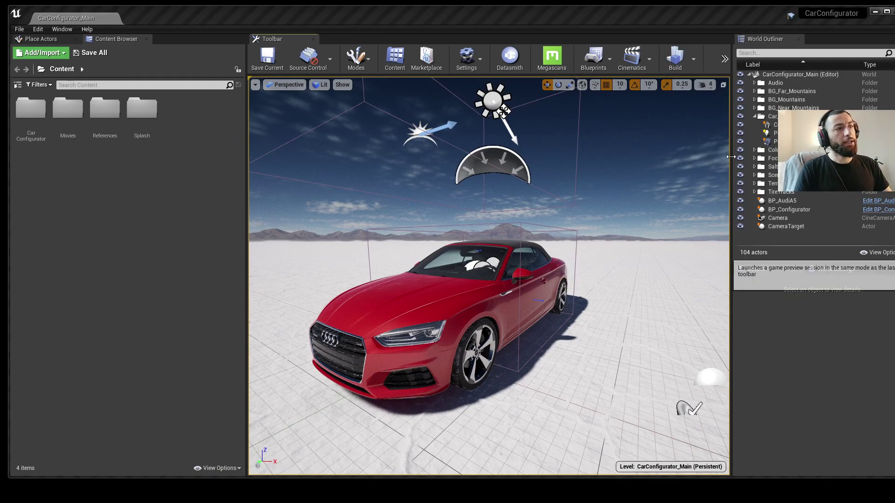
key("alt+p")
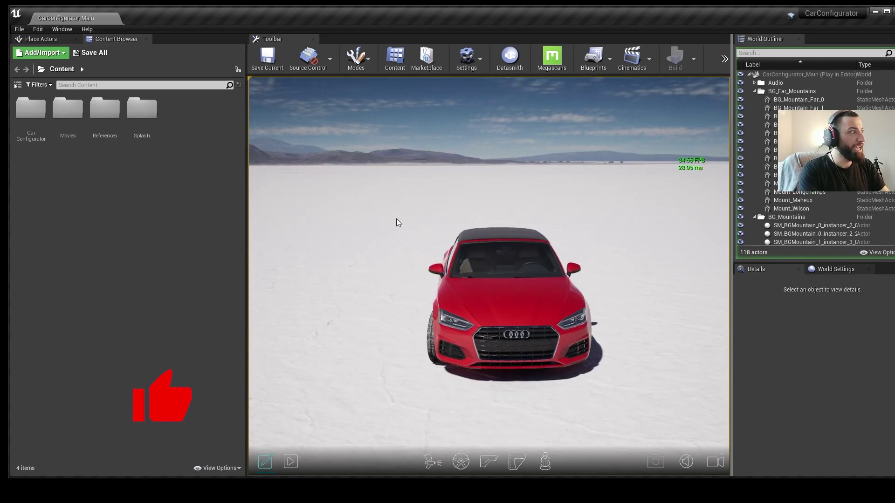
key("F11")
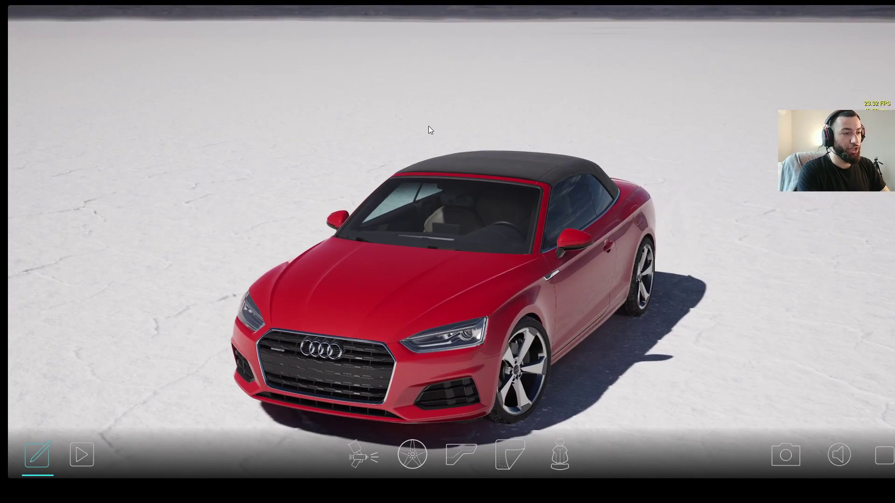
key("F11")
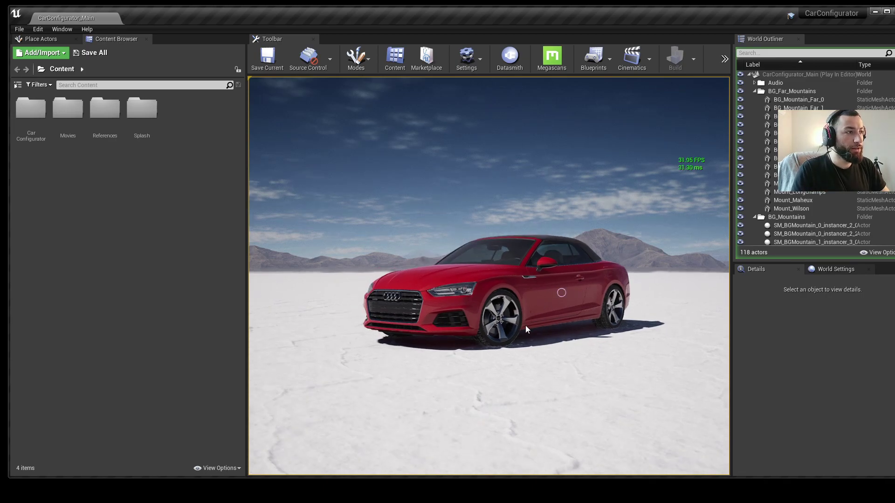
Try the black, white, silver and blue paint options on the car
mouse_move(432, 466)
left_click(461, 434)
left_click(489, 434)
left_click(518, 438)
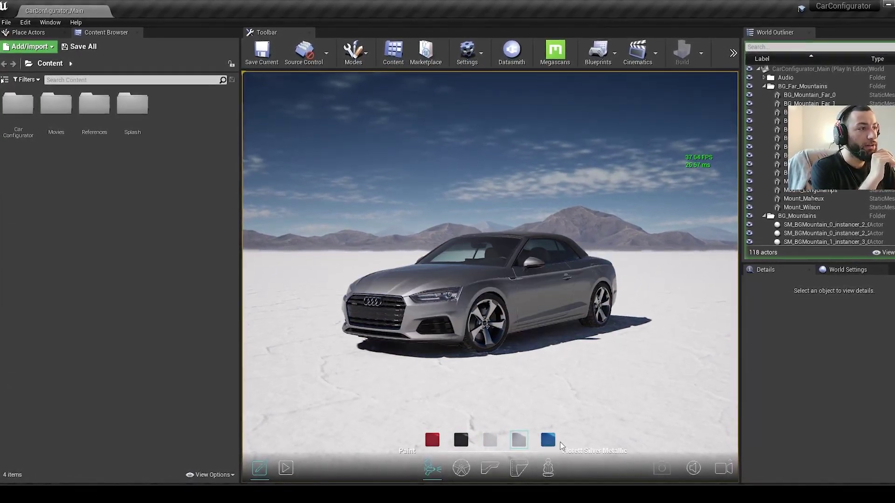
left_click(547, 438)
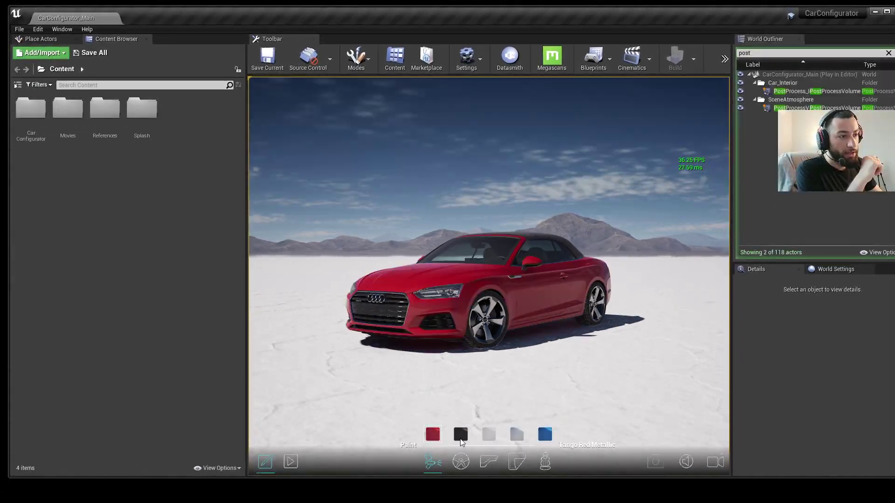
Cycle the red car through the black, white, silver and blue paints and finish with white
left_click(461, 442)
left_click(494, 438)
left_click(516, 438)
left_click(545, 437)
left_click(488, 434)
Try the 20" Parallel Spoke Style wheels, fit the 19" V-Spoke Star wheels and inspect them up close
left_click(461, 461)
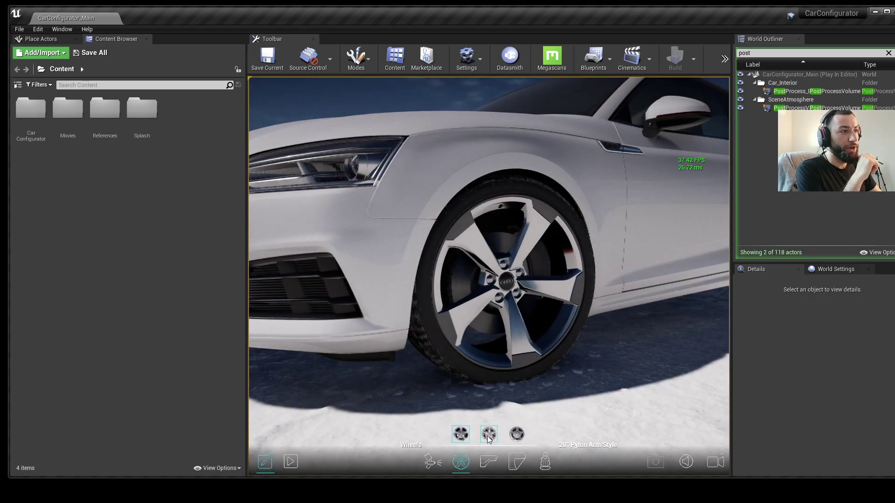
left_click(488, 436)
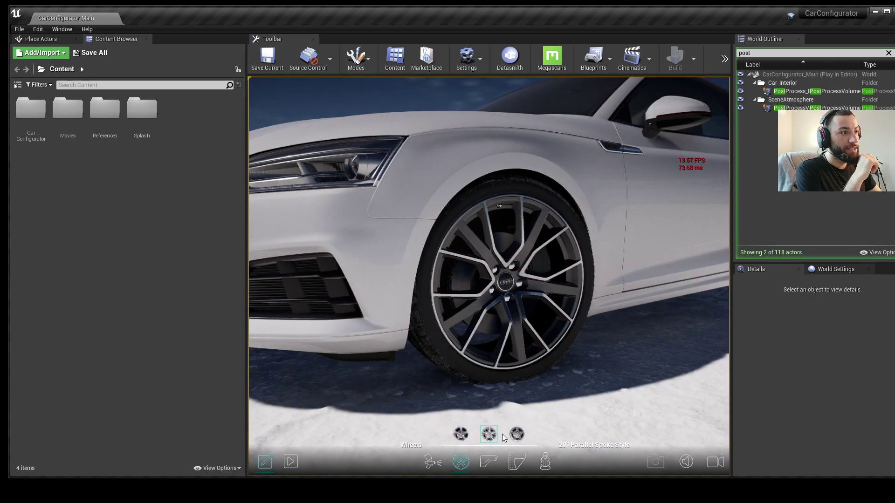
left_click(521, 434)
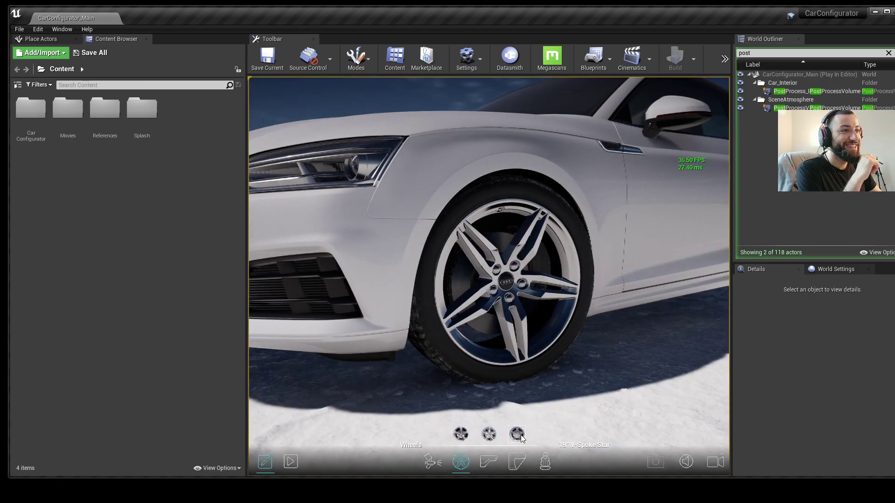
left_click_drag(513, 367, 323, 376)
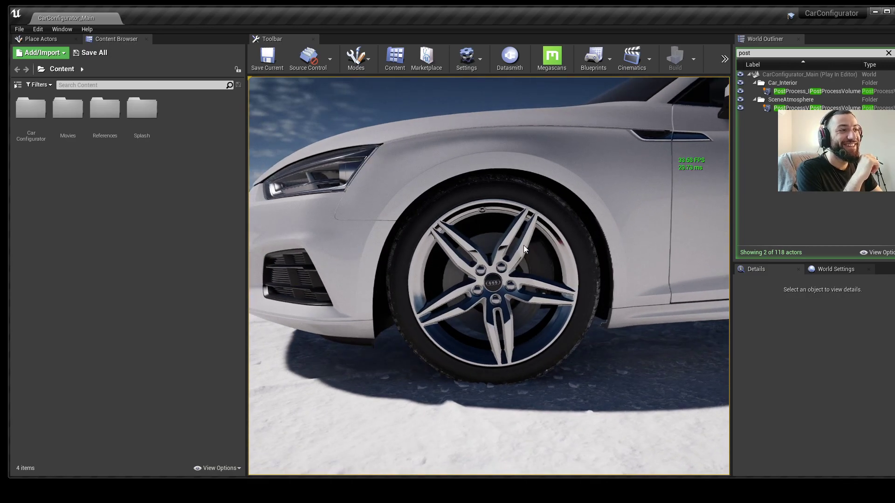
left_click_drag(527, 236, 508, 256)
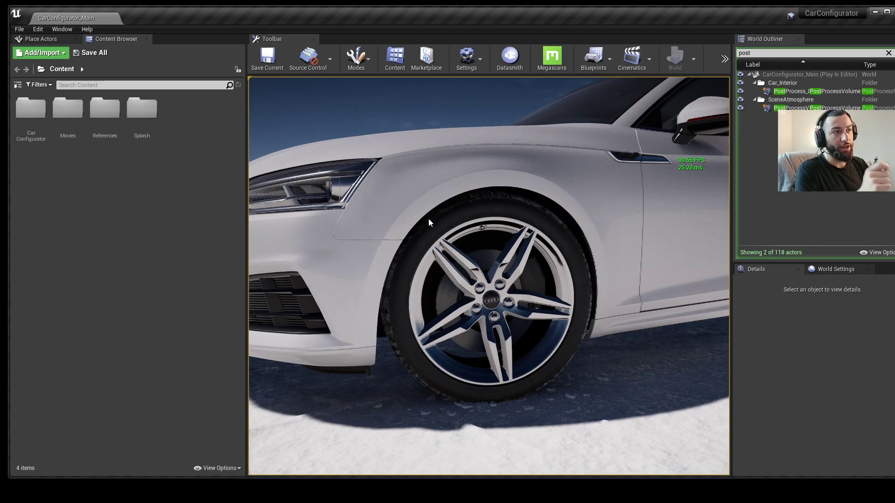
Try the other interior trims, including Carbon Fiber, and return to Brown Walnut Wood
mouse_move(404, 438)
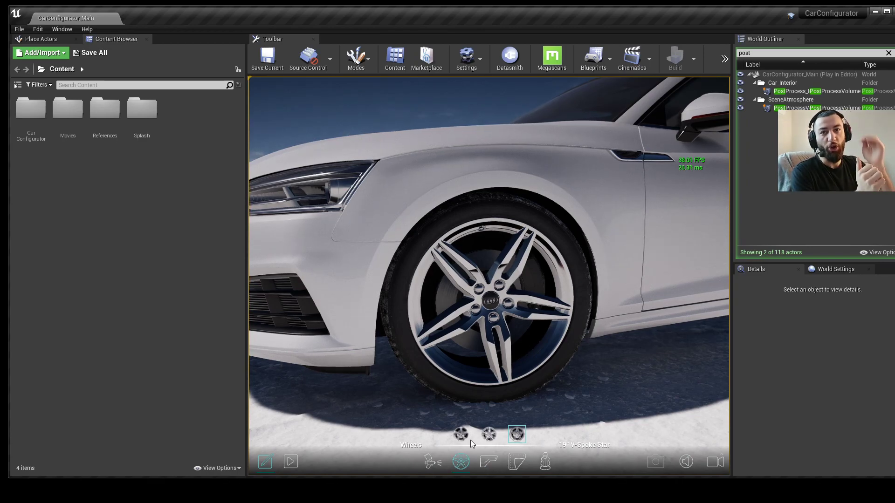
left_click(488, 461)
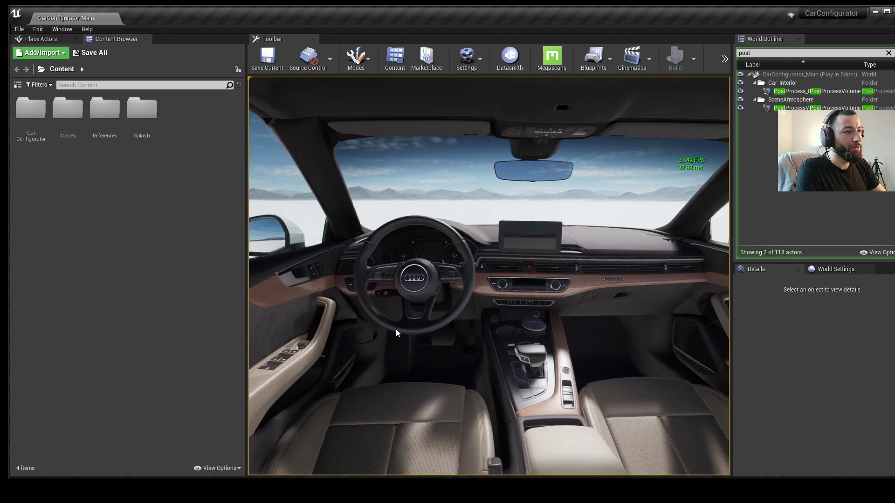
mouse_move(469, 453)
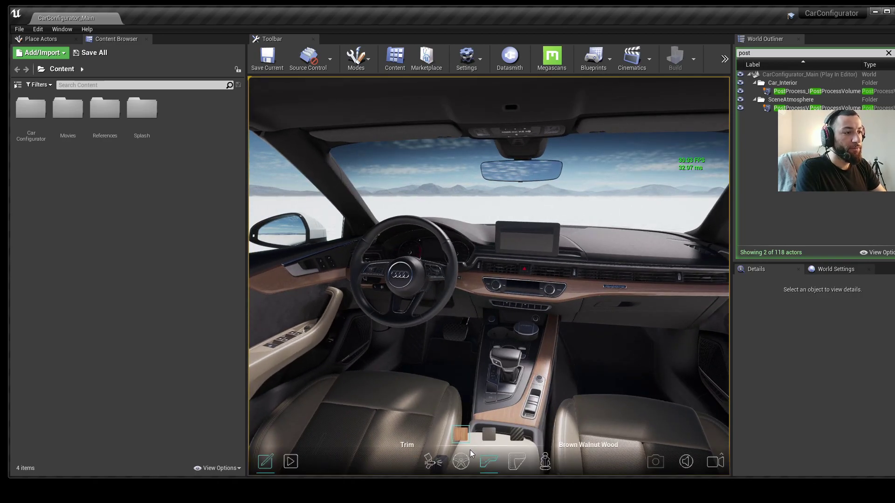
left_click(488, 436)
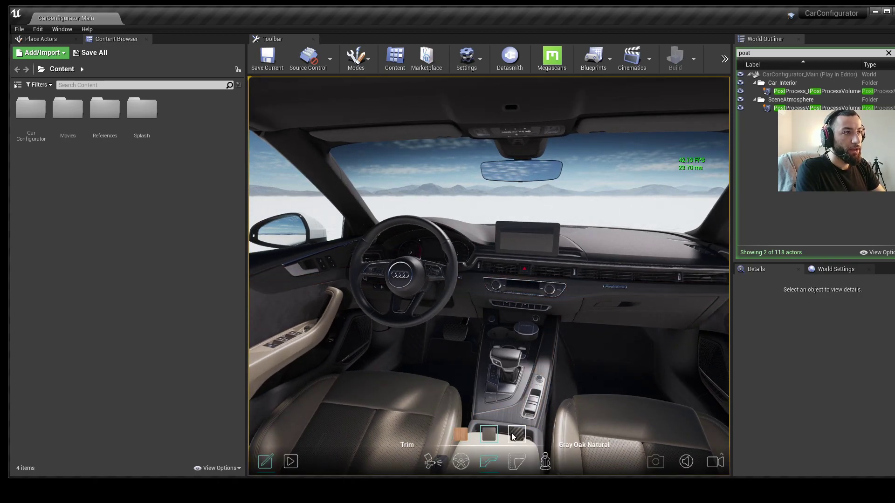
left_click(460, 435)
Try the Rock Gray and brown leather options and set the seat leather to black
left_click(520, 461)
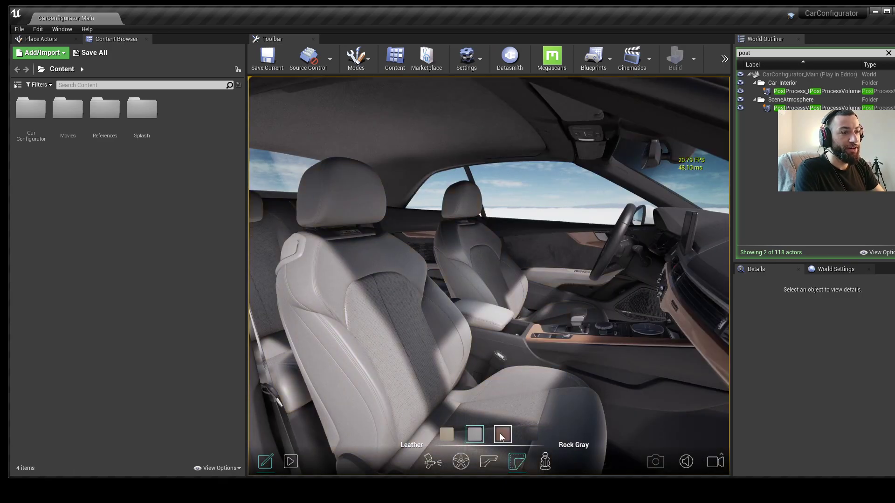
left_click(500, 434)
left_click(529, 438)
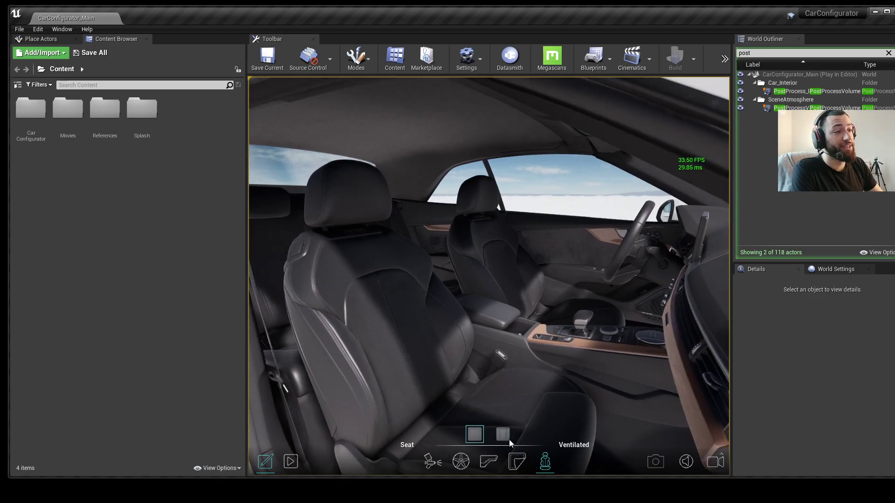
Use the configurator's camera option and inspect the car's exterior from several angles
left_click(658, 465)
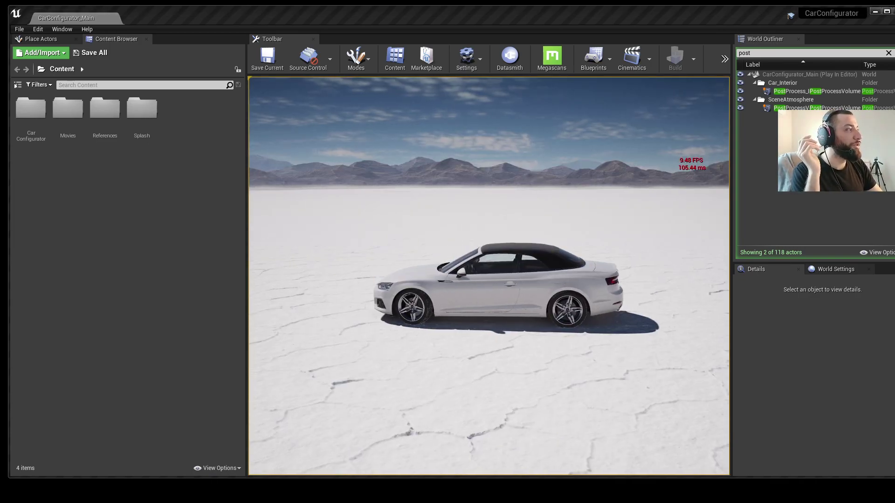
left_click_drag(502, 301, 644, 309)
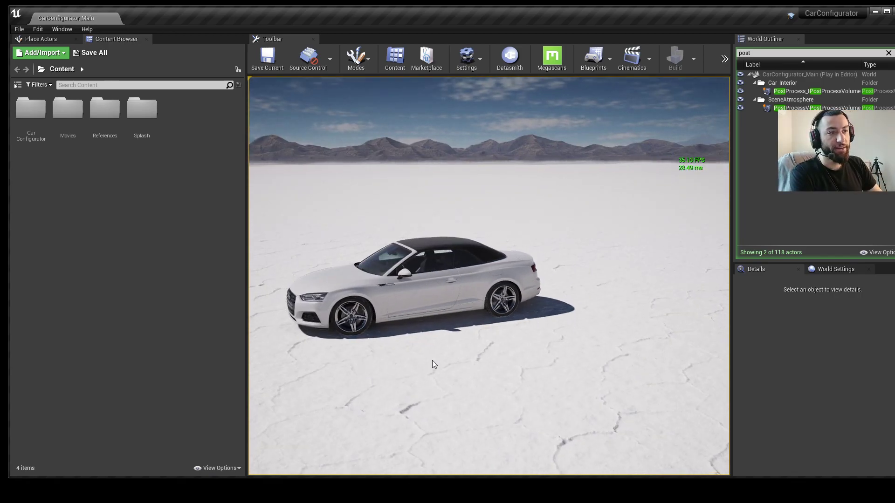
left_click_drag(433, 360, 466, 314)
scroll(407, 298, "up", 5)
left_click_drag(407, 298, 114, 336)
Play the configurator's cinematic, show its render options and end the play session
mouse_move(286, 460)
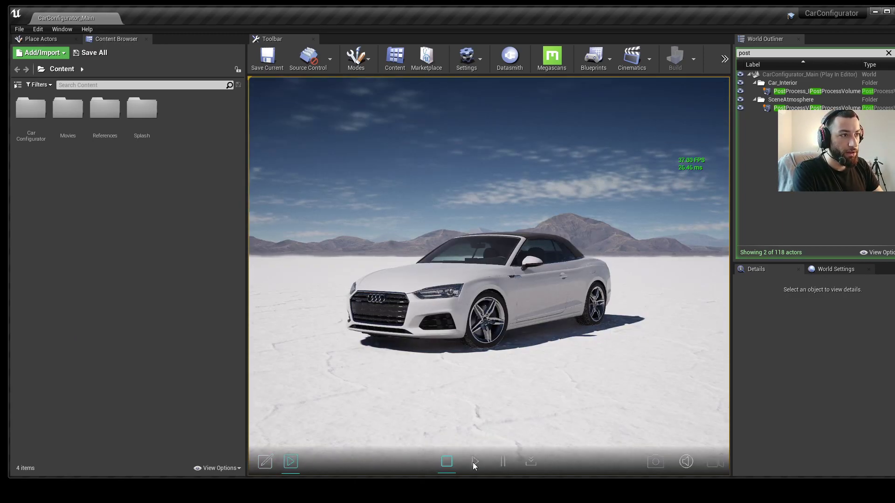
left_click(474, 462)
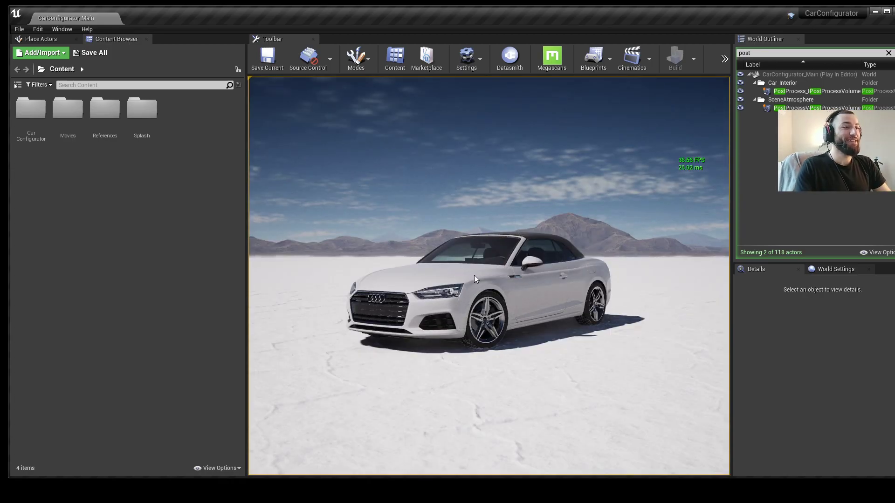
mouse_move(466, 464)
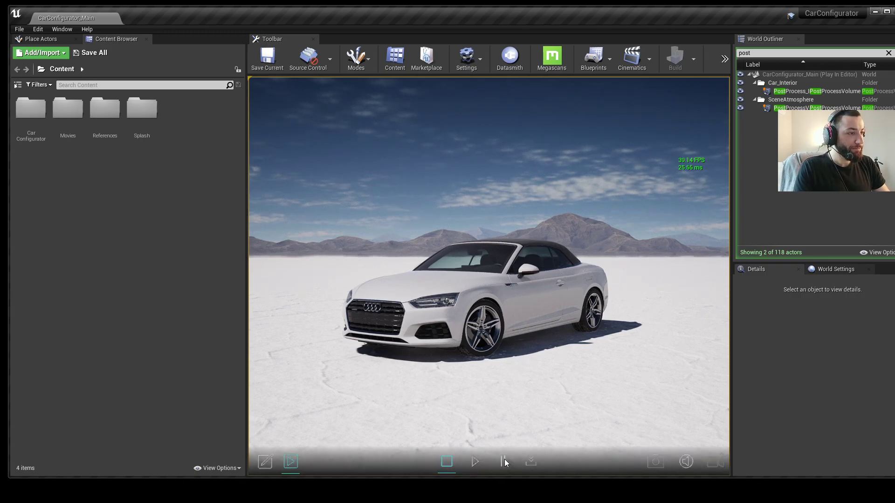
left_click(529, 462)
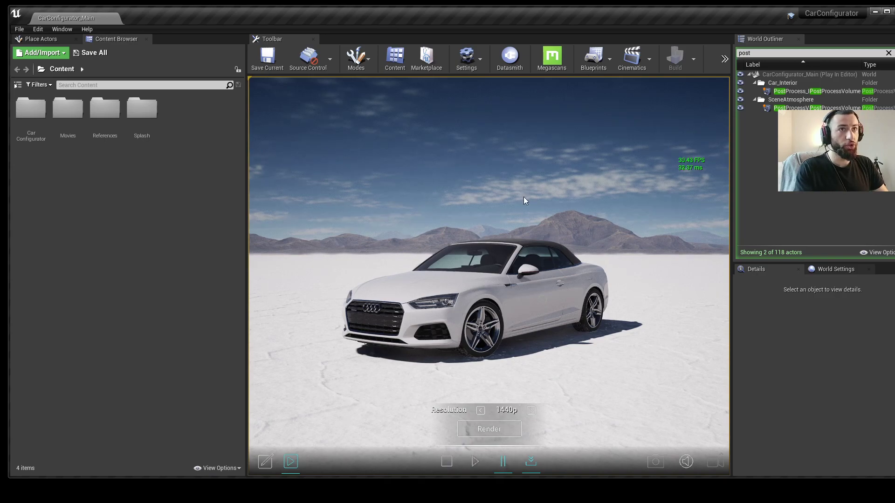
key("Escape")
Show the content folder tree and browse to the Blueprints folder under CarConfigurator's Car folder
left_click(20, 85)
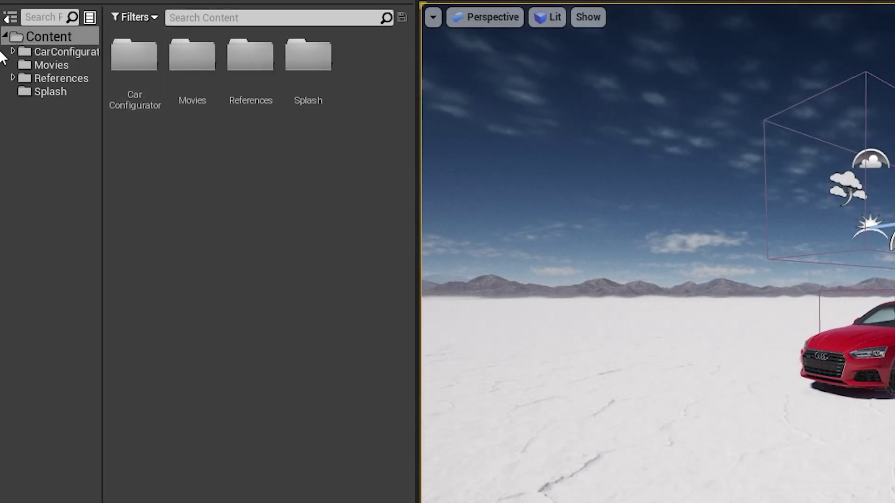
left_click(13, 48)
left_click(14, 50)
double_click(21, 66)
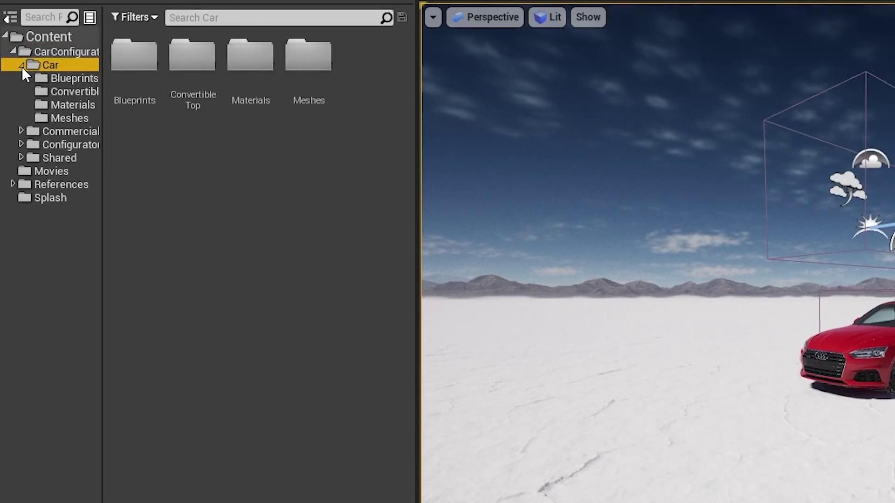
left_click(43, 79)
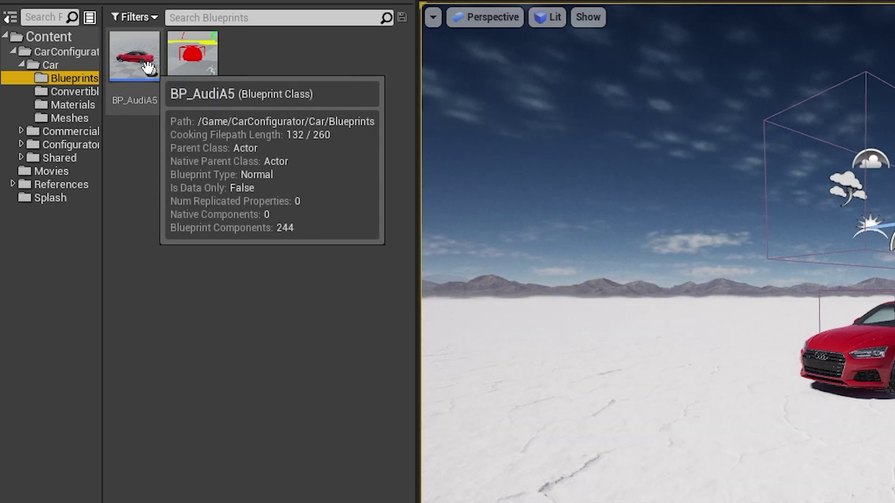
right_click_drag(853, 214, 875, 214)
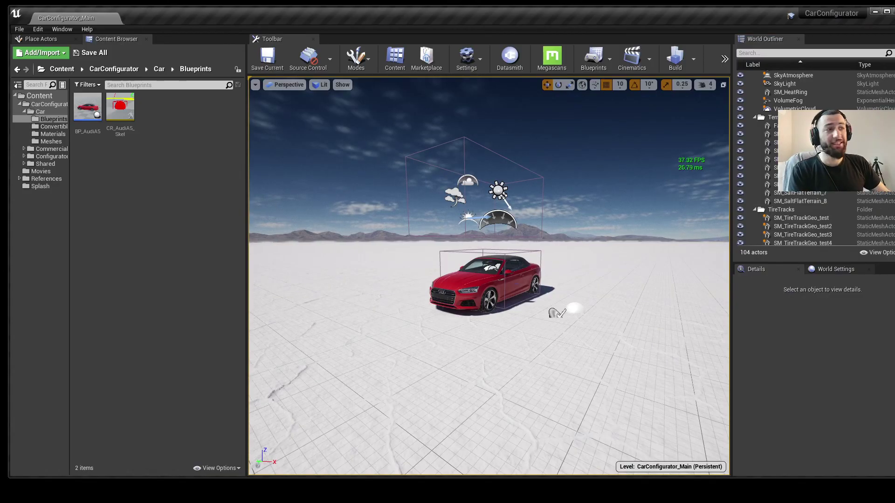
right_click_drag(488, 276, 459, 294)
Browse the Commercial folder and open the bp_CommercialOutro widget blueprint from its Blueprints folder
double_click(44, 148)
left_click(41, 164)
left_click(41, 173)
double_click(99, 129)
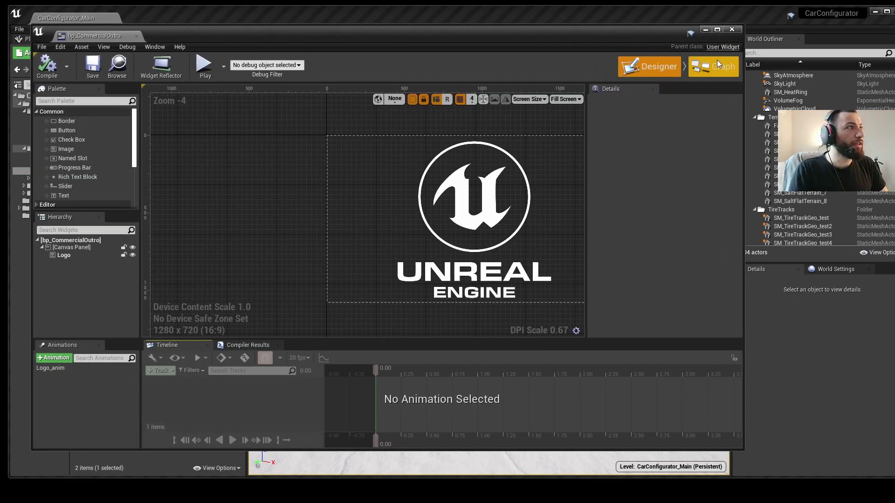
Switch bp_CommercialOutro to its Event Graph and examine the logo animation nodes
left_click(718, 65)
scroll(472, 231, "down", 3)
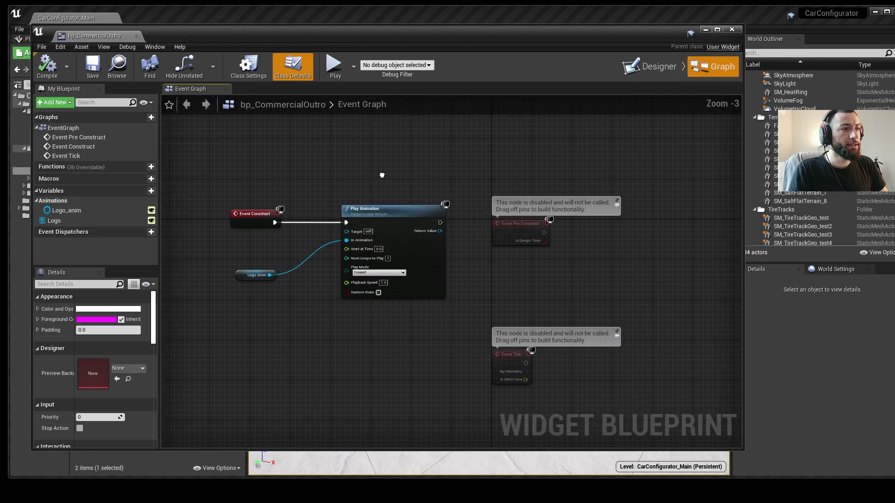
right_click_drag(466, 233, 396, 183)
scroll(460, 200, "up", 2)
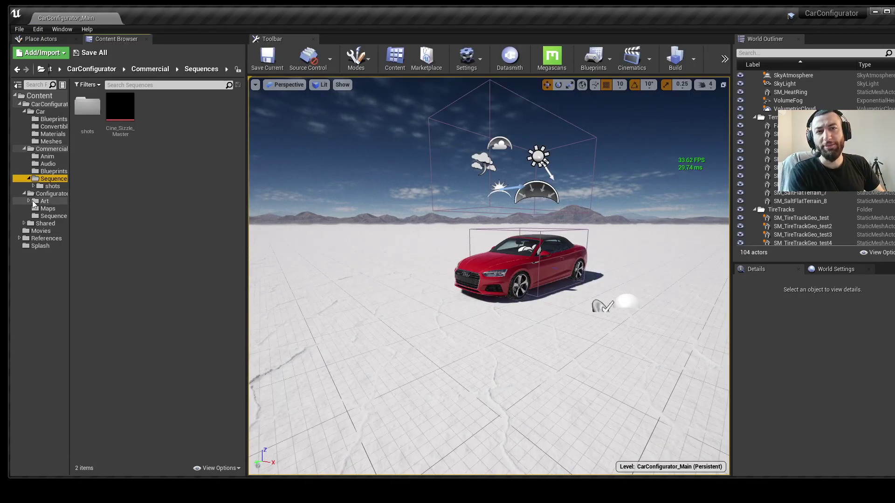
Expand the Configurator's Art folder and browse down the tree to the Blueprints folder under Shared
left_click(29, 201)
key("Down")
key("Down")
key("Down")
key("Down")
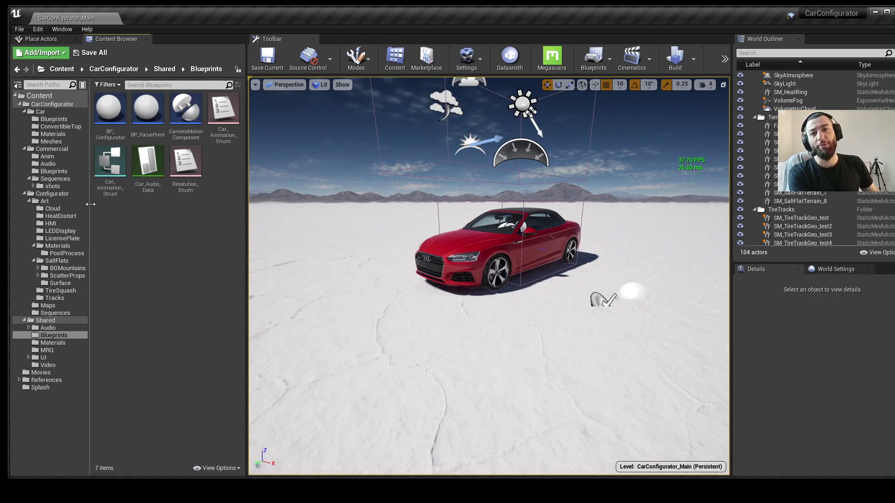
View the car from its side and select the BP_AudiA5 actor in the level
right_click_drag(425, 291, 625, 281)
left_click(447, 281)
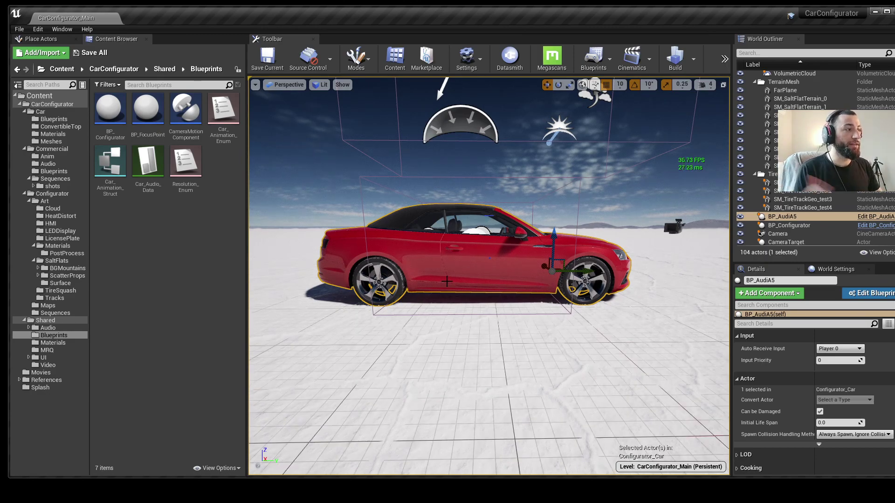